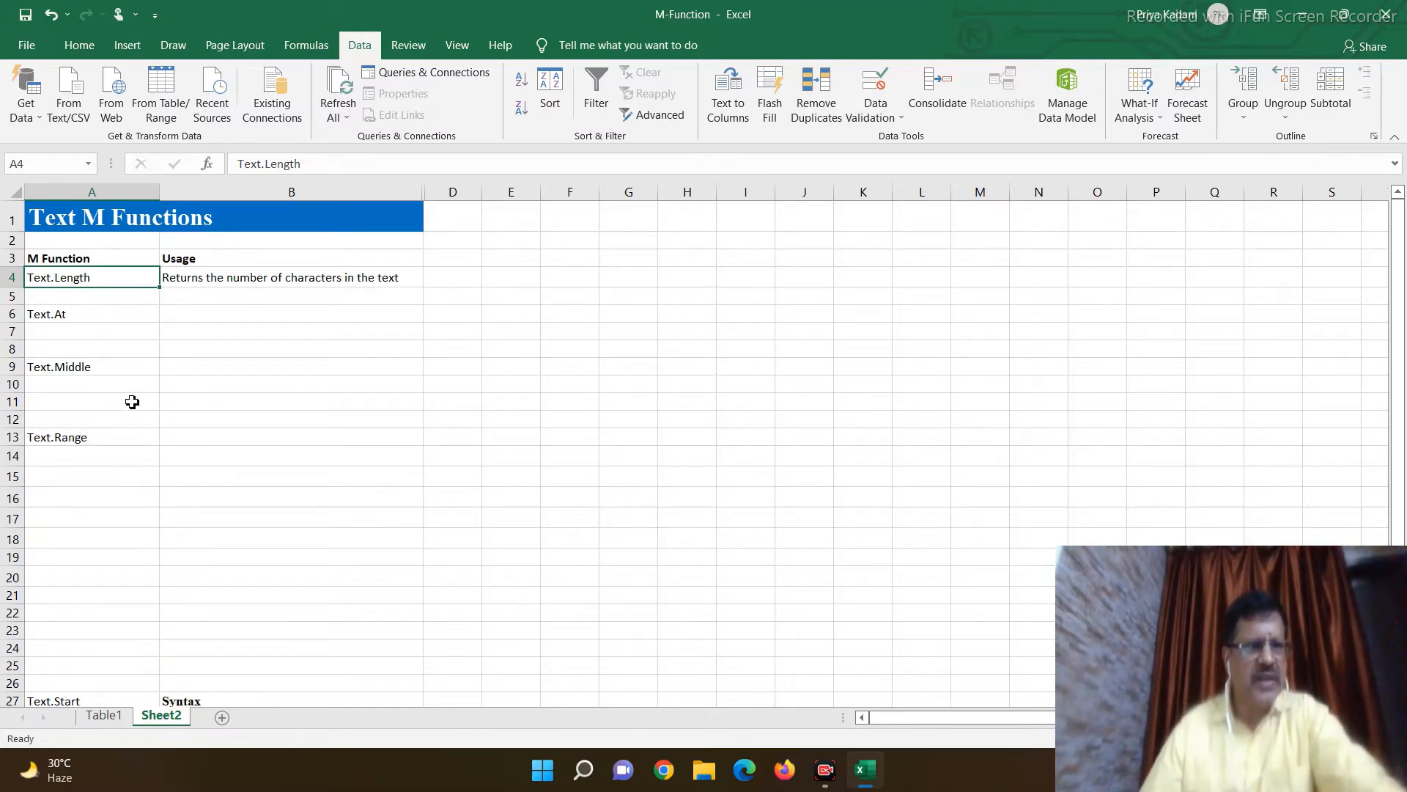
Step: Load the Column1 table on sheet Table1 into the Power Query Editor and set Column1's data type to Text
click(196, 258)
click(211, 278)
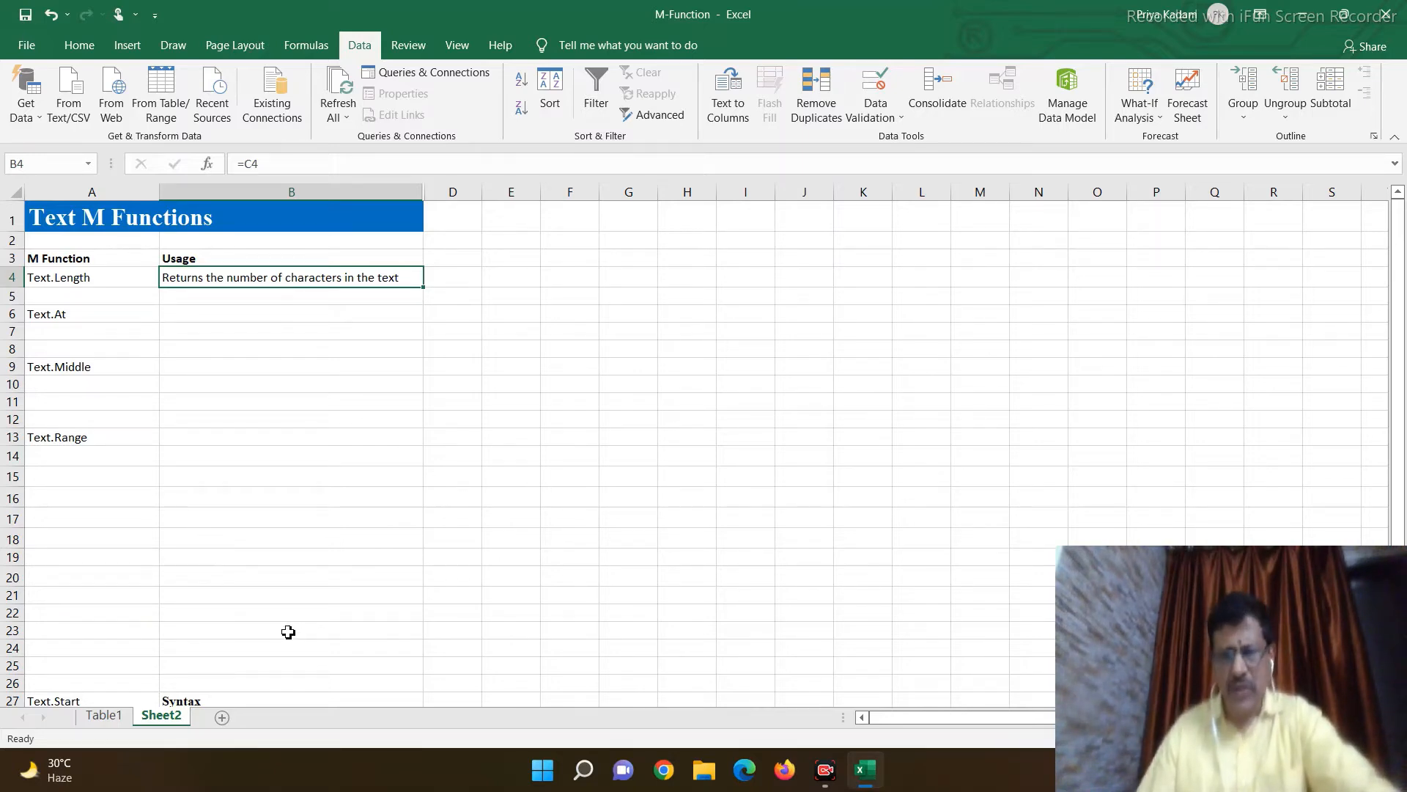
click(102, 716)
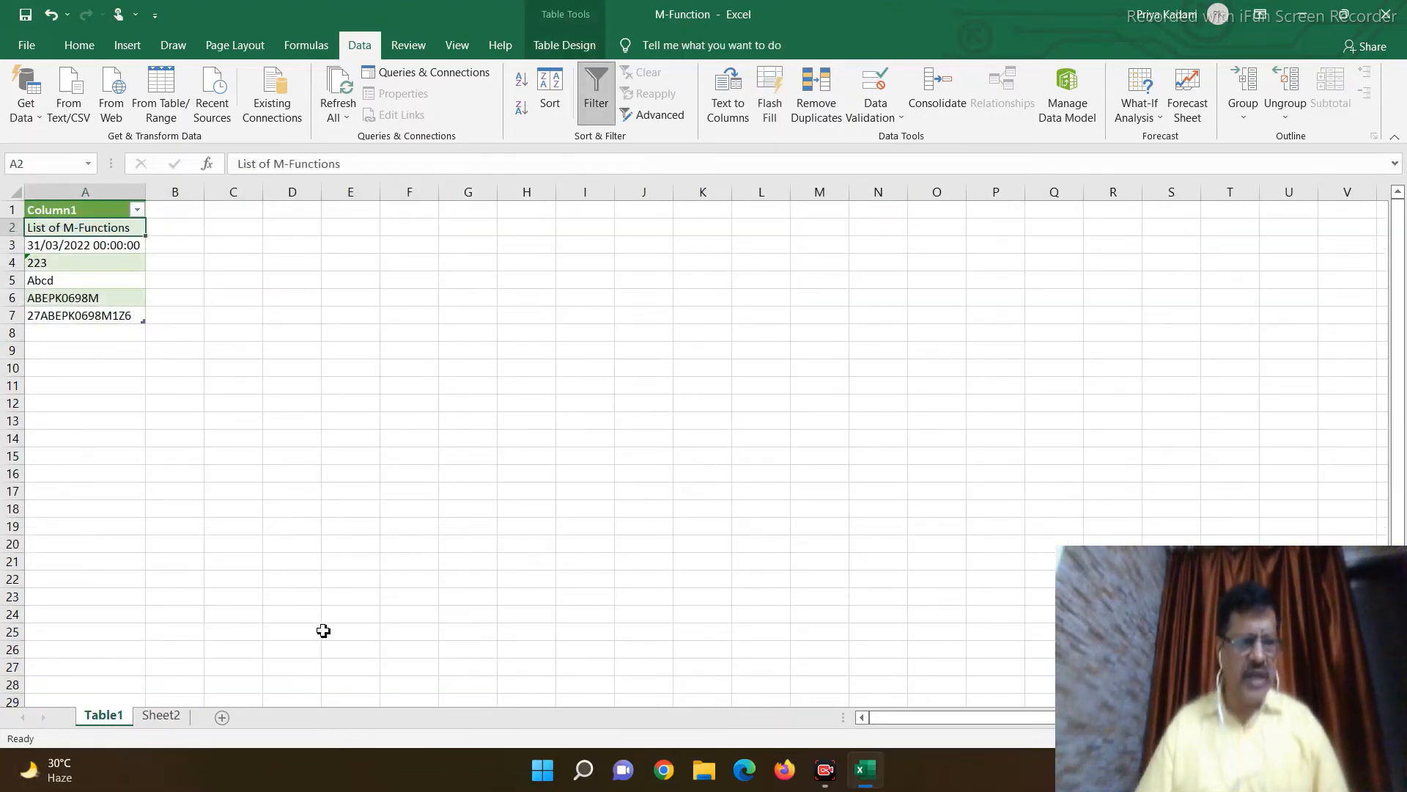
click(91, 260)
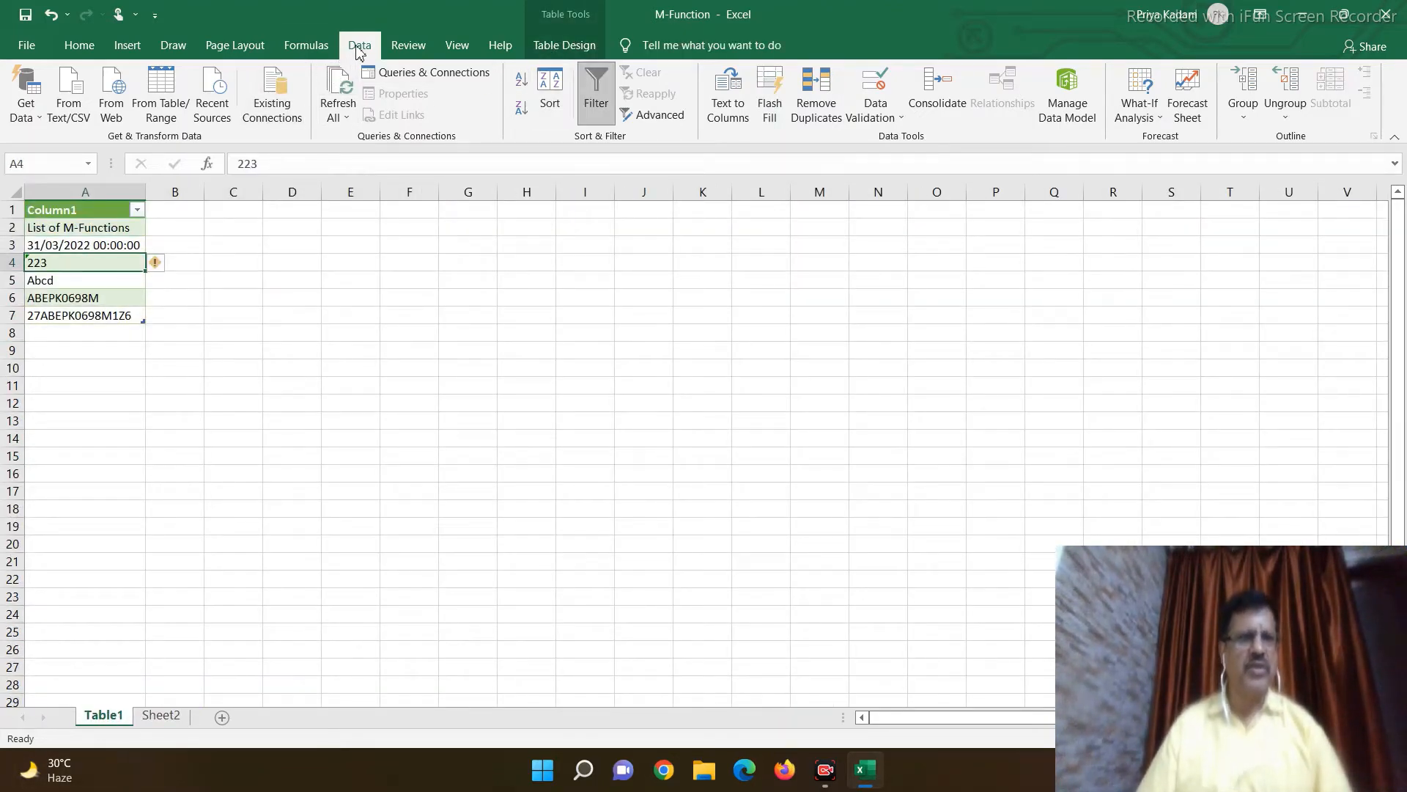
click(160, 90)
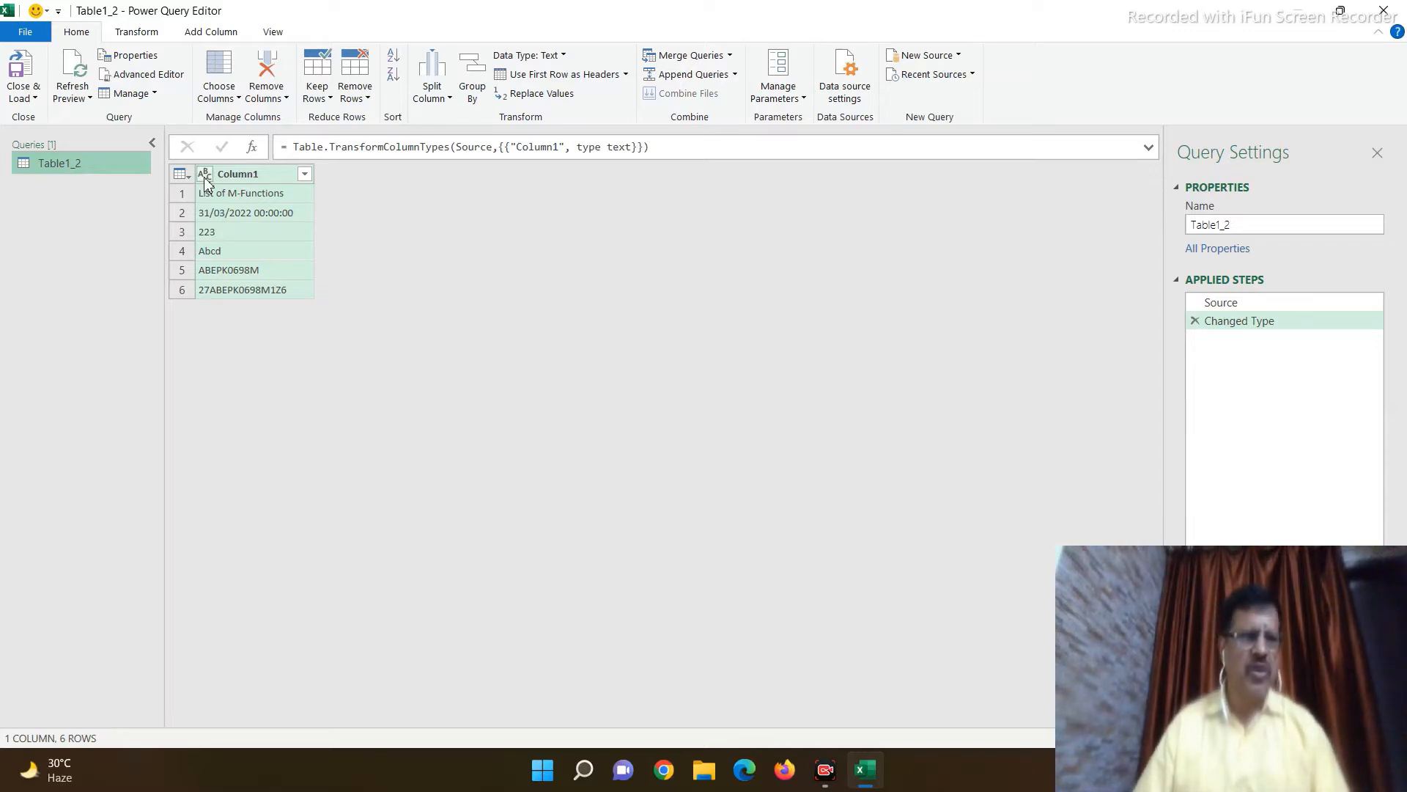
click(205, 181)
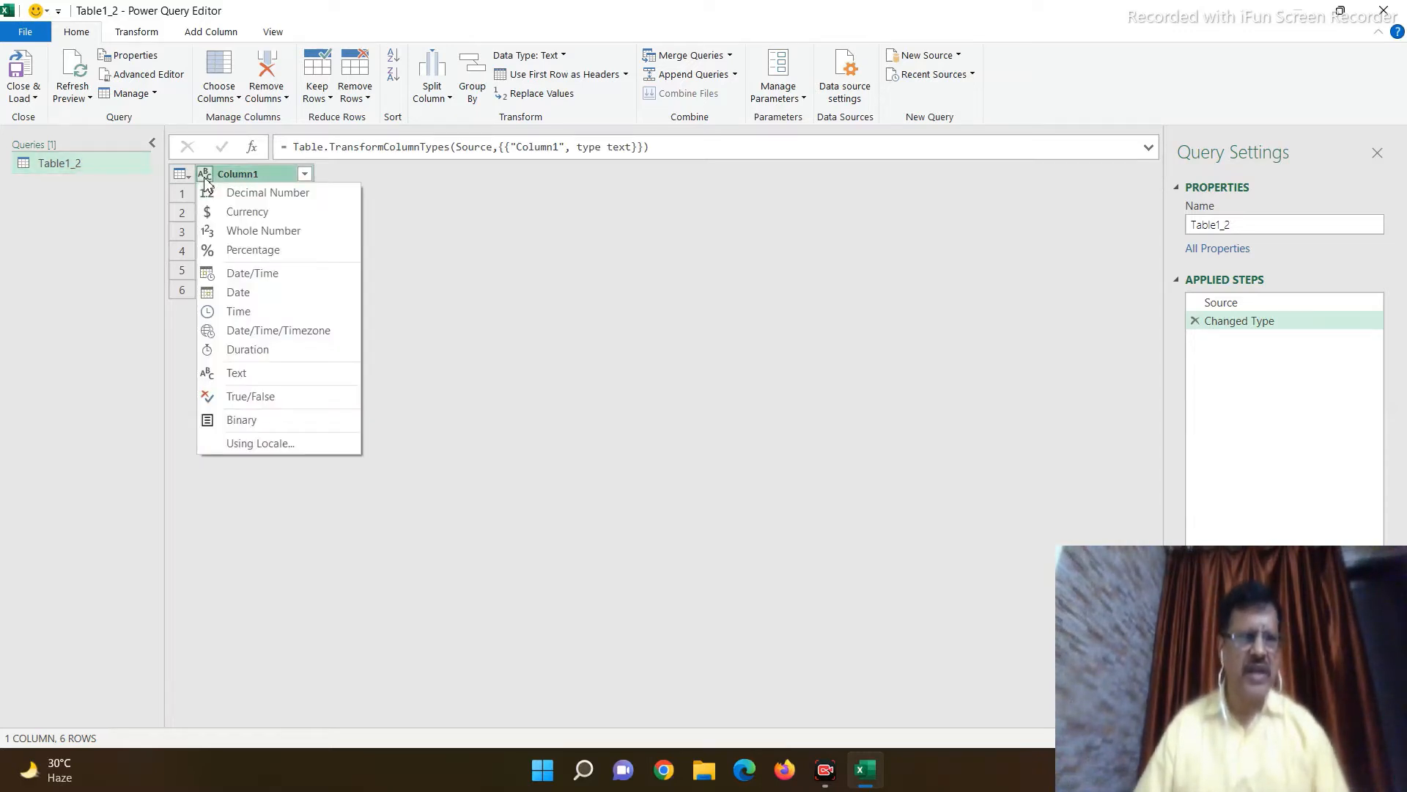
click(211, 372)
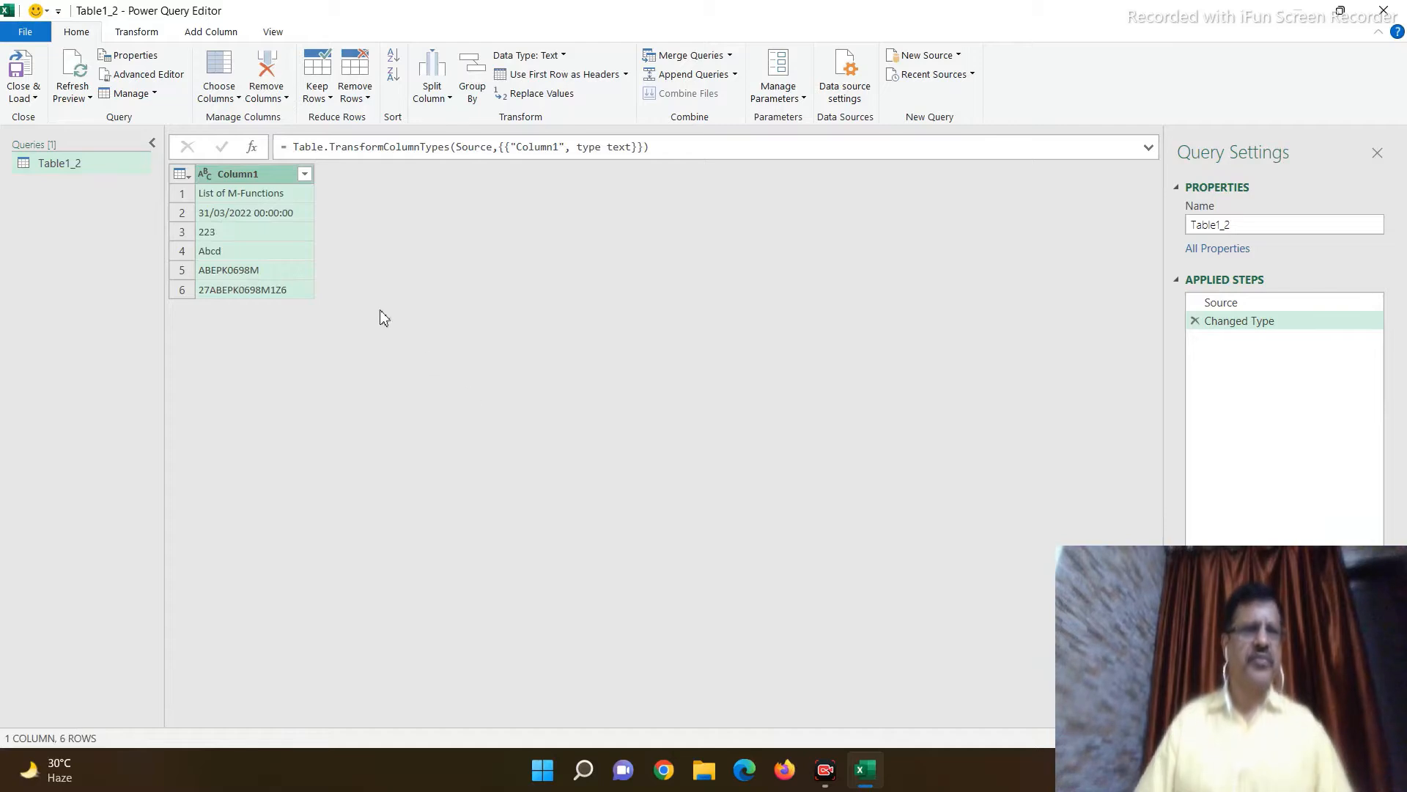
Step: Add a custom column named Result with the formula Text.Length([Column1])
click(215, 37)
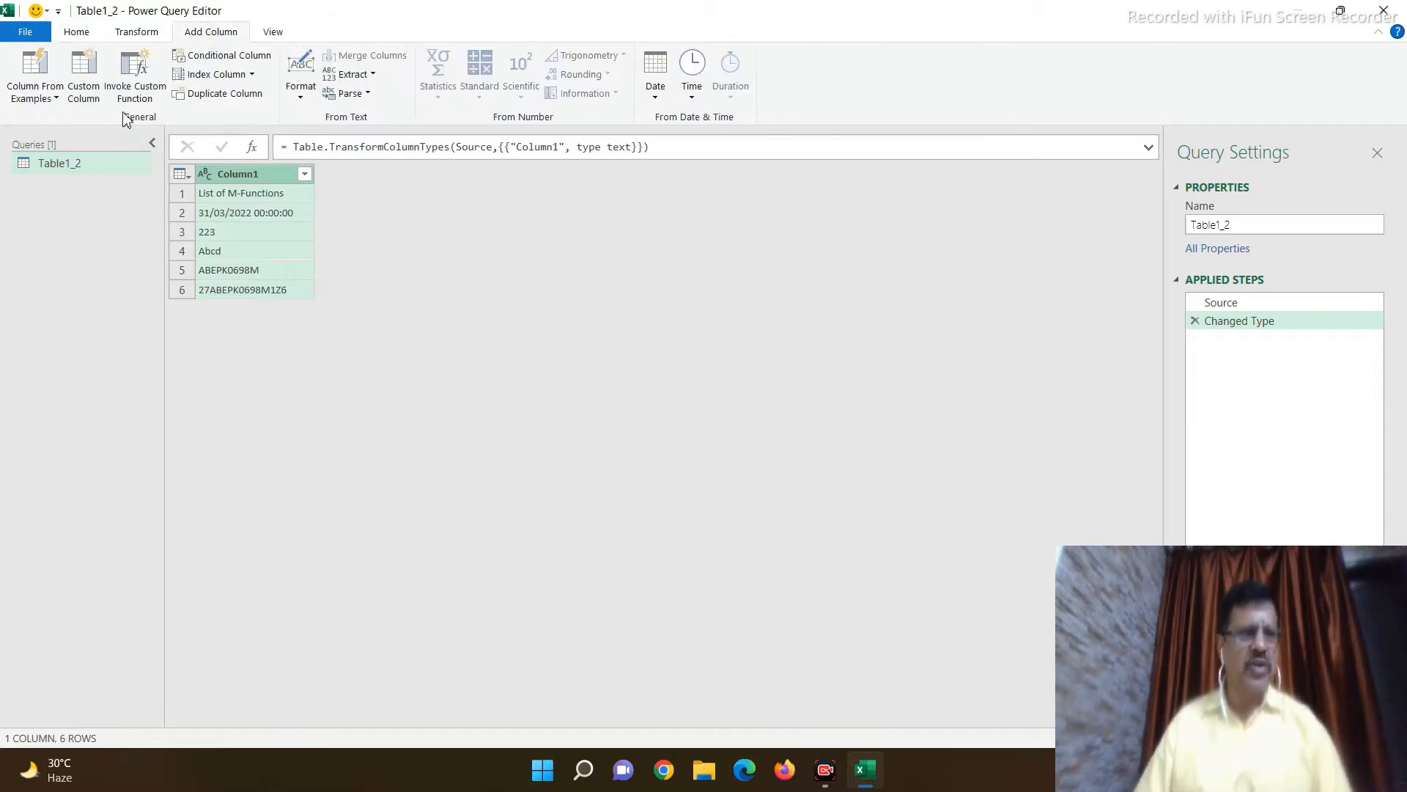
click(83, 73)
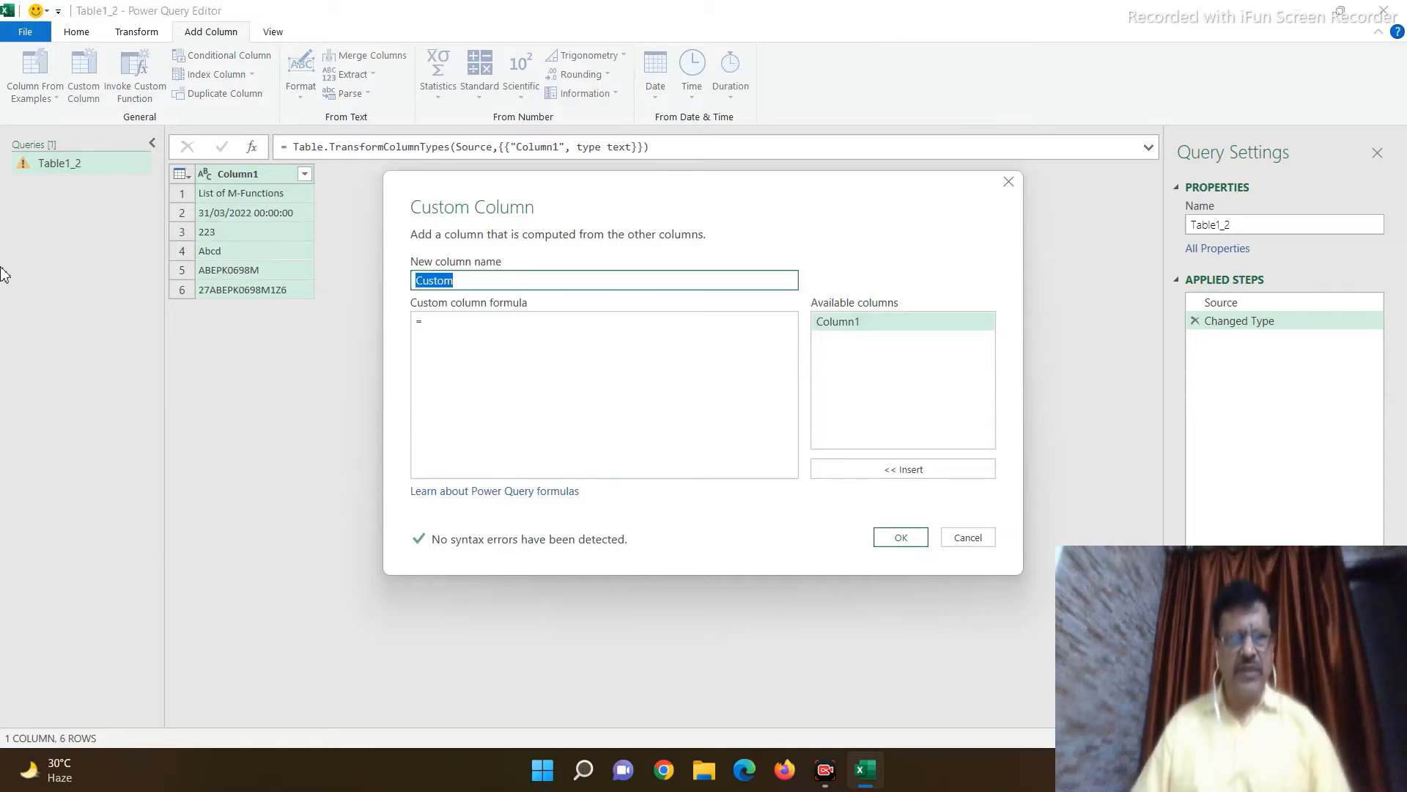
text(Result)
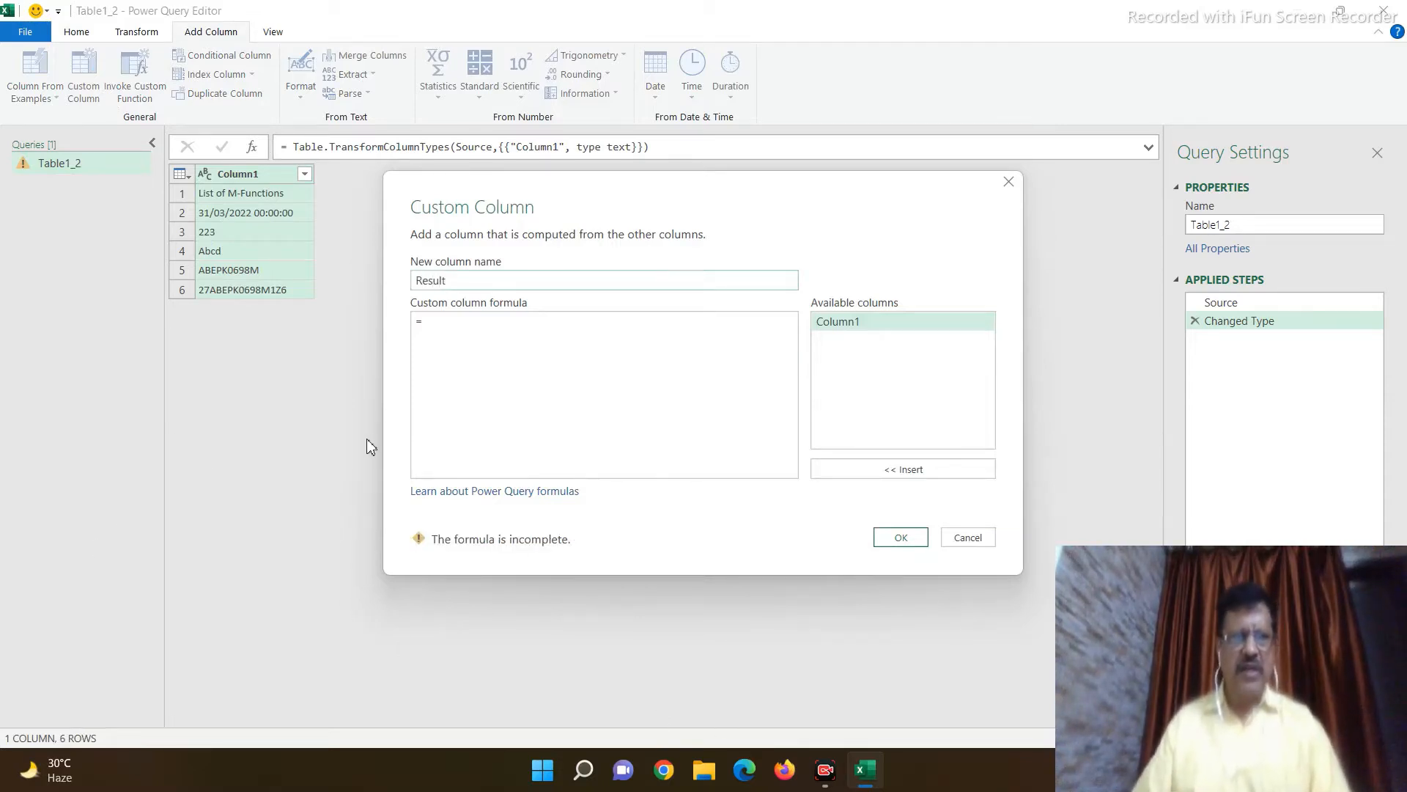
click(442, 326)
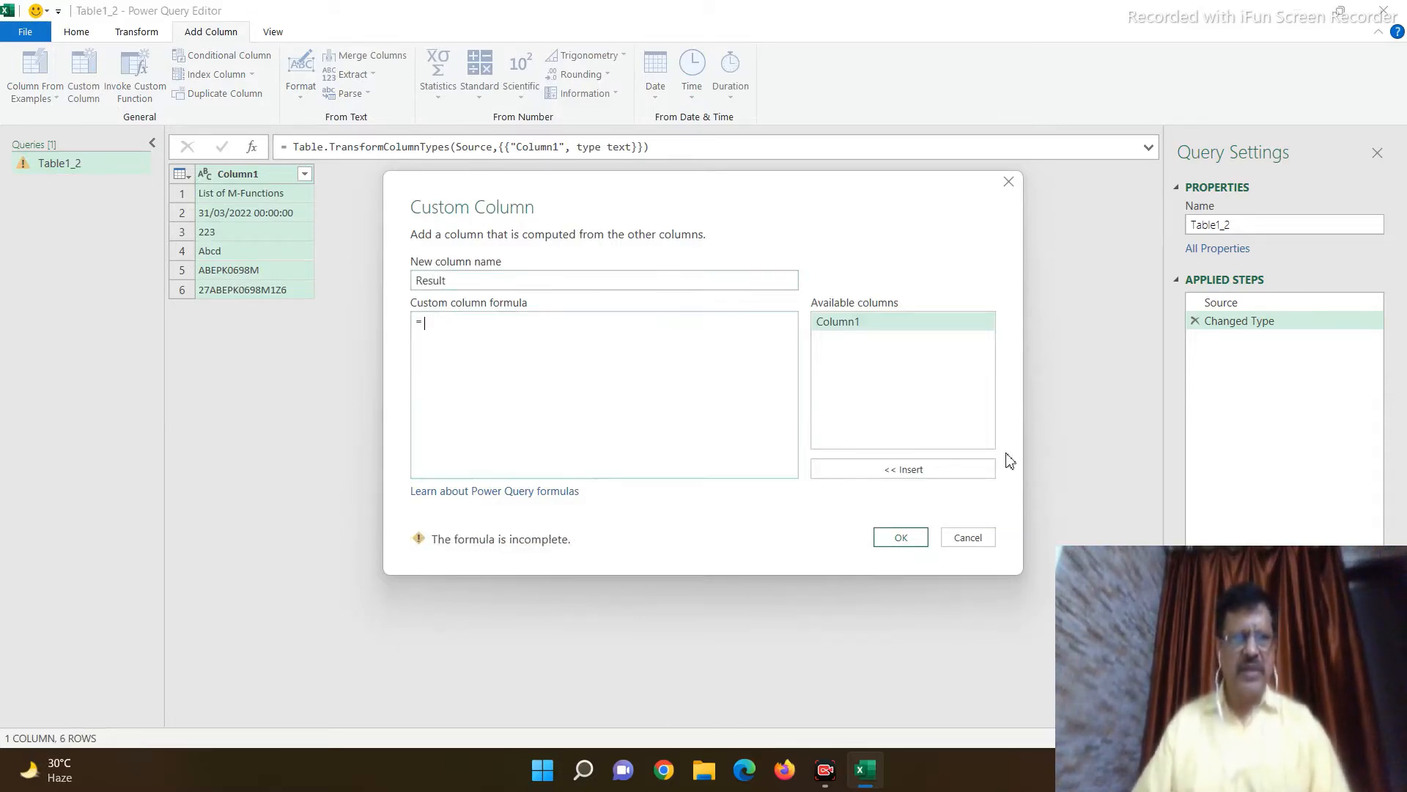
text(T)
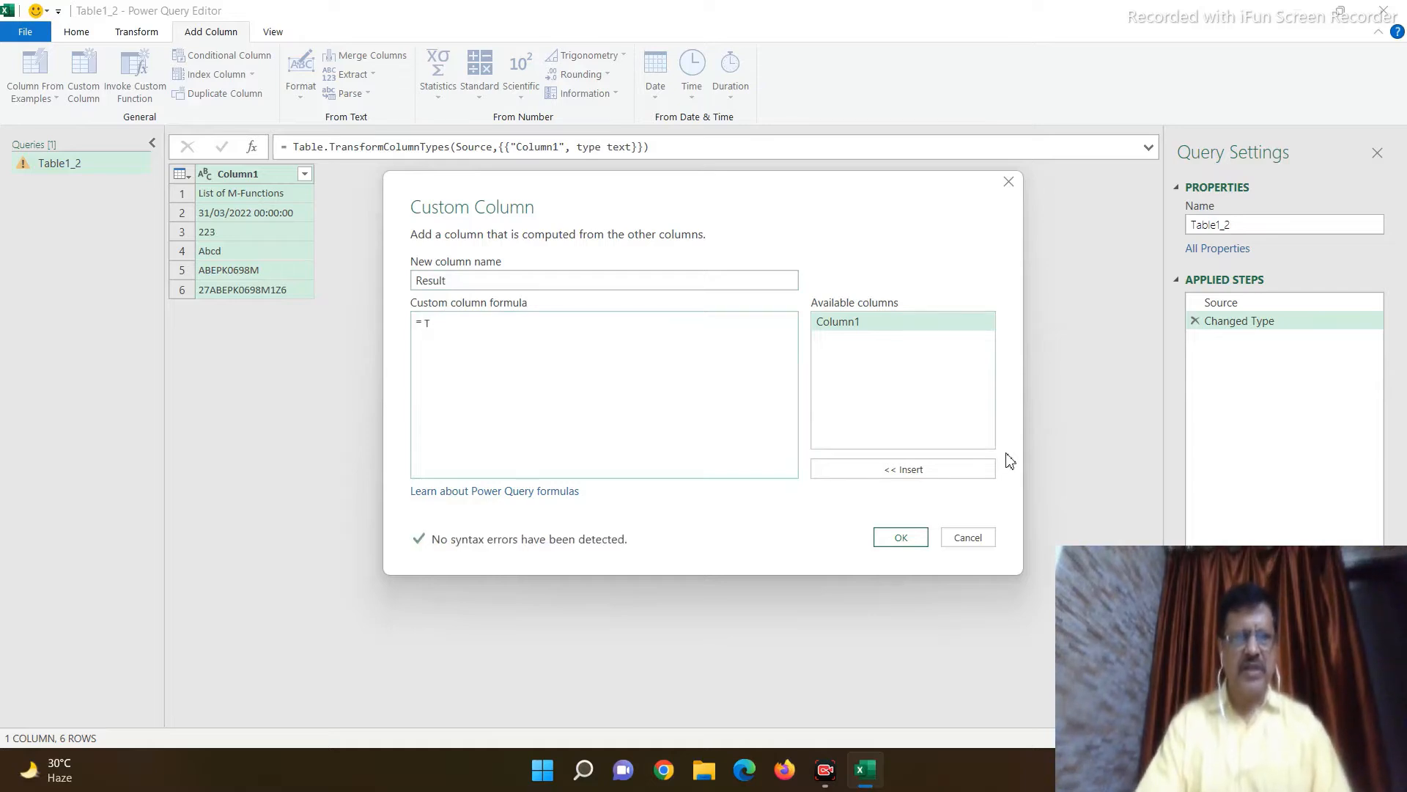
text(ext)
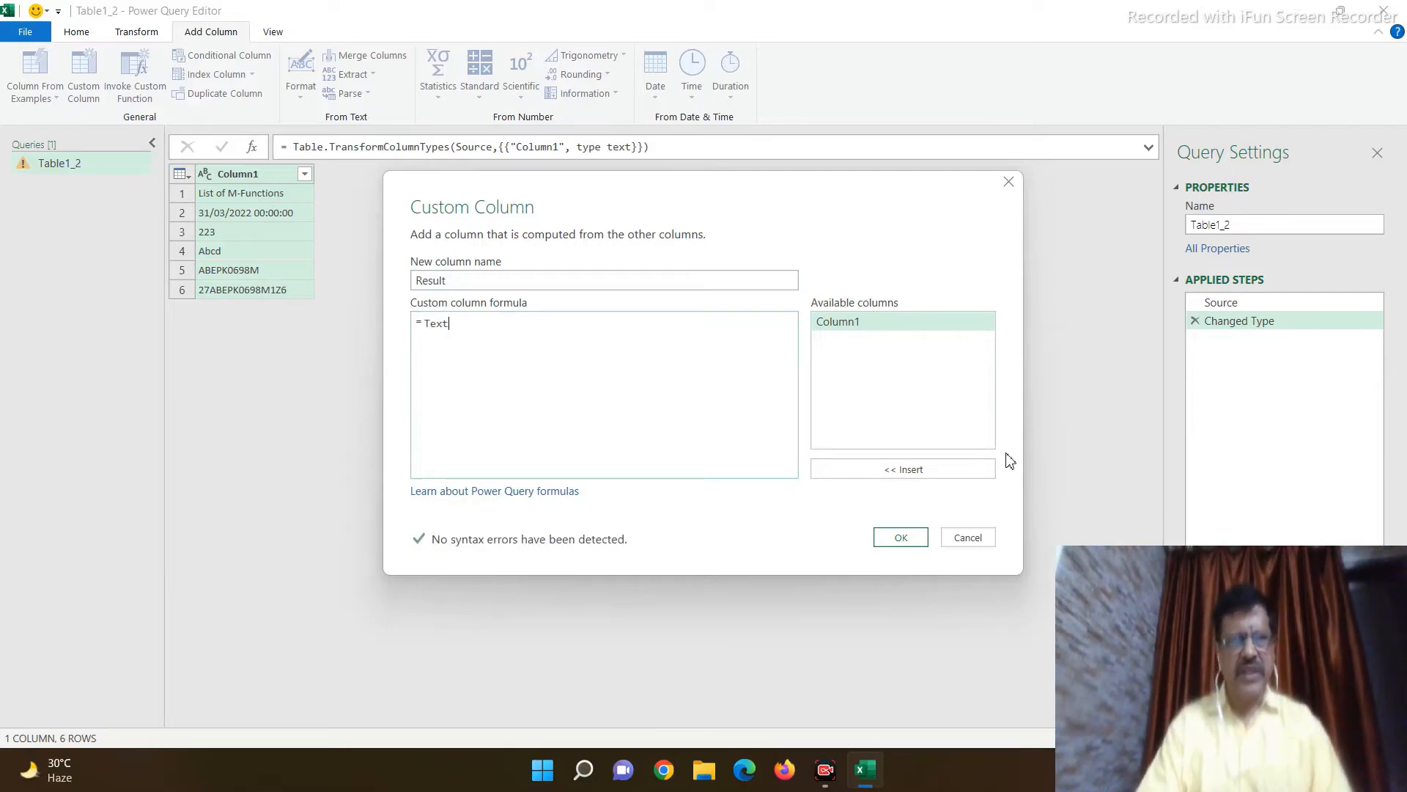
text(.lengt)
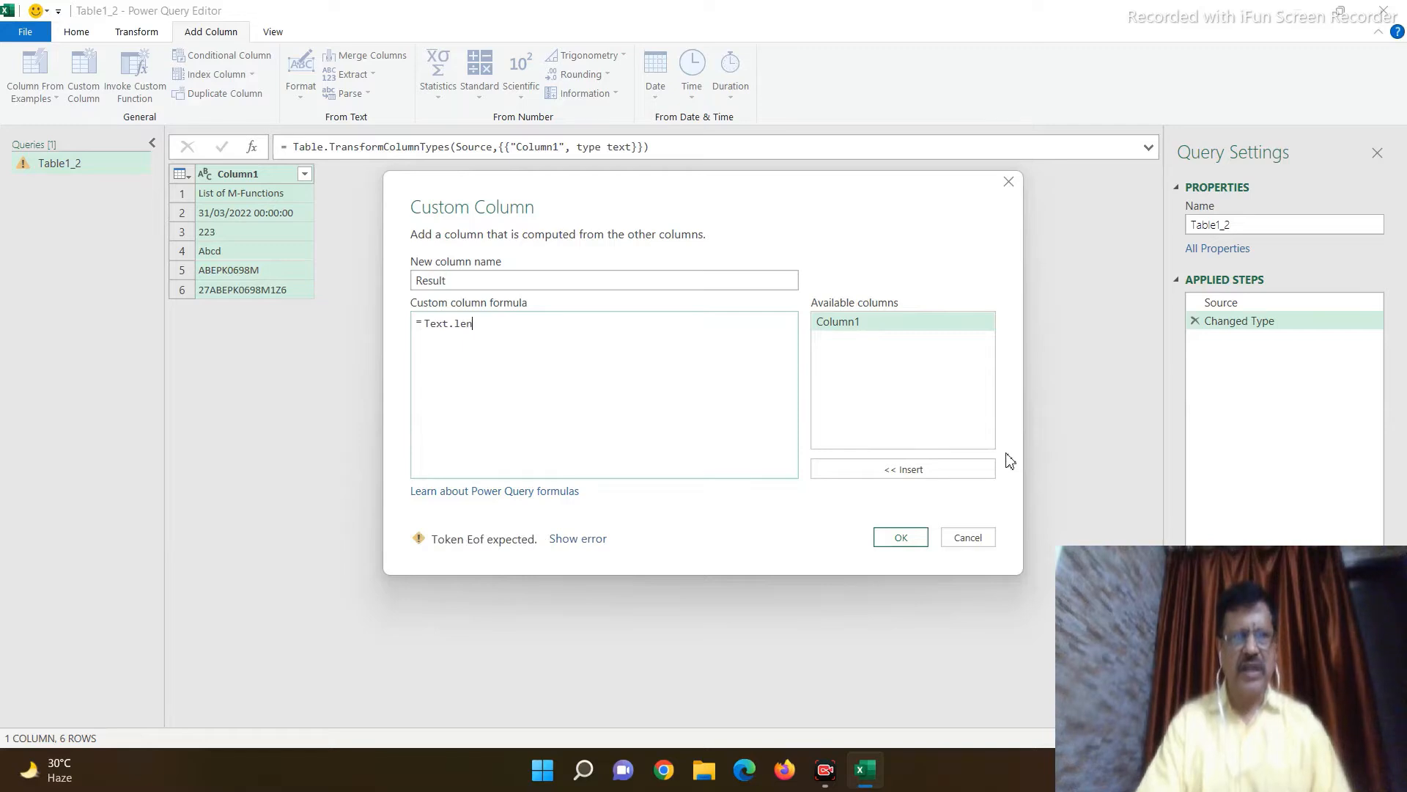
key(BackSpace)
key(BackSpace)
key(BackSpace)
key(BackSpace)
key(BackSpace)
text(Le)
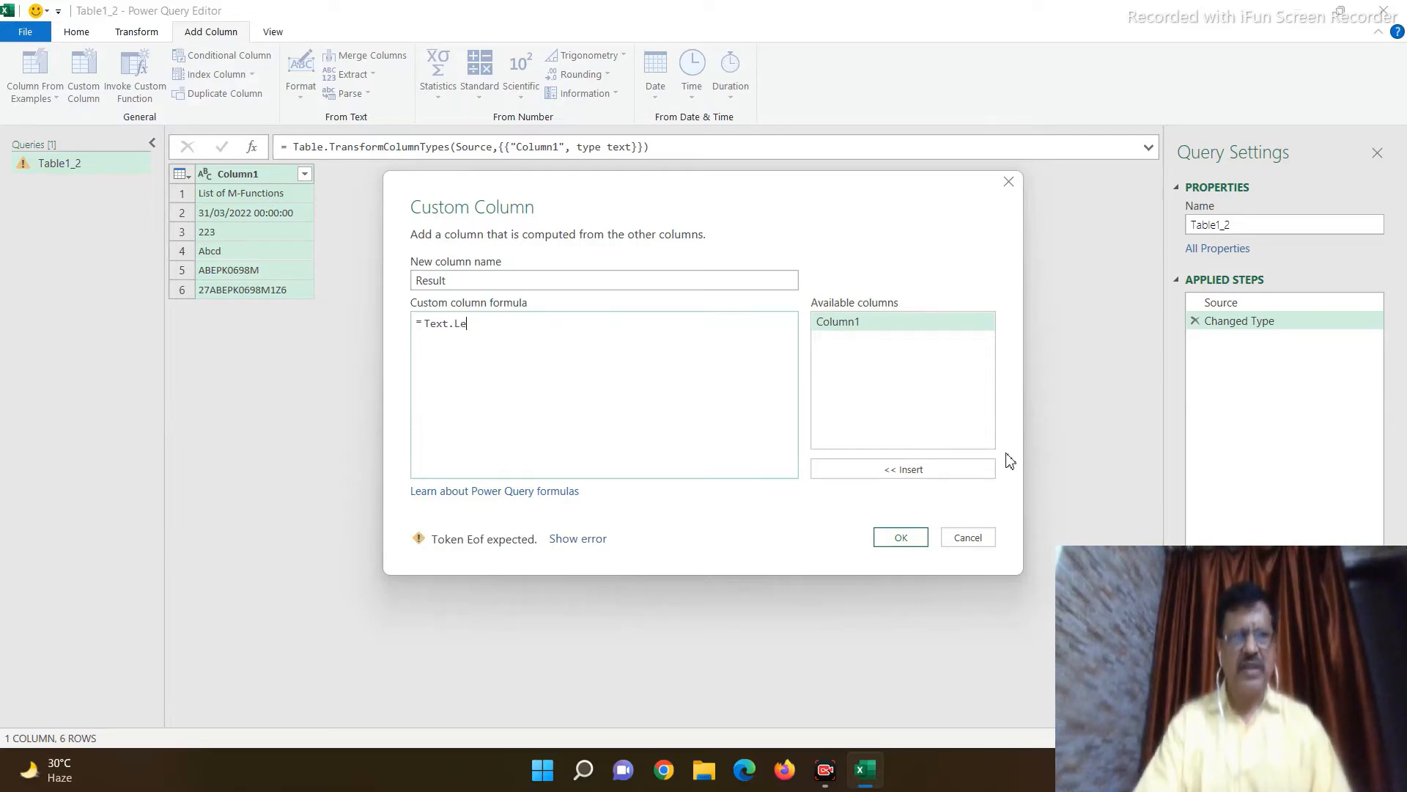
text(ngth)
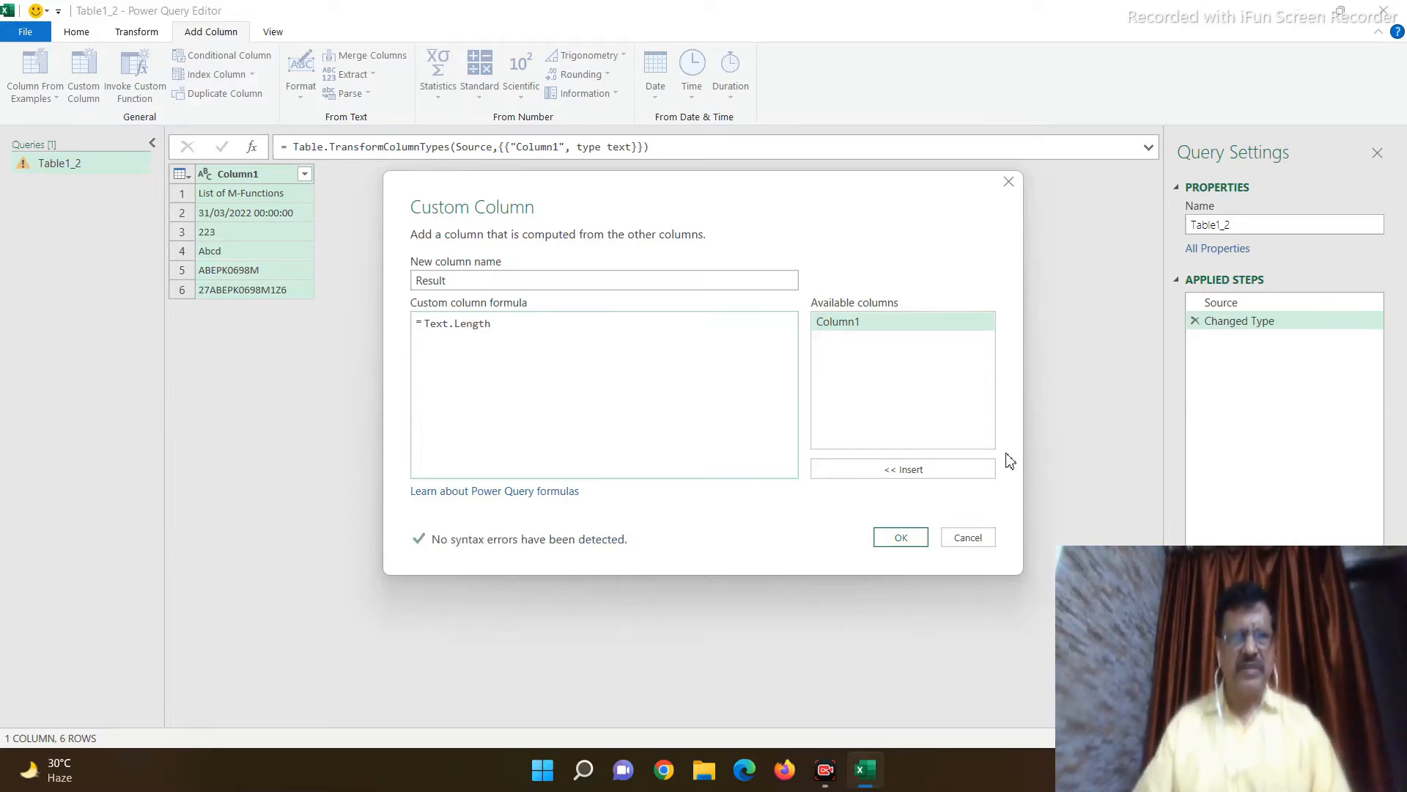
text(()
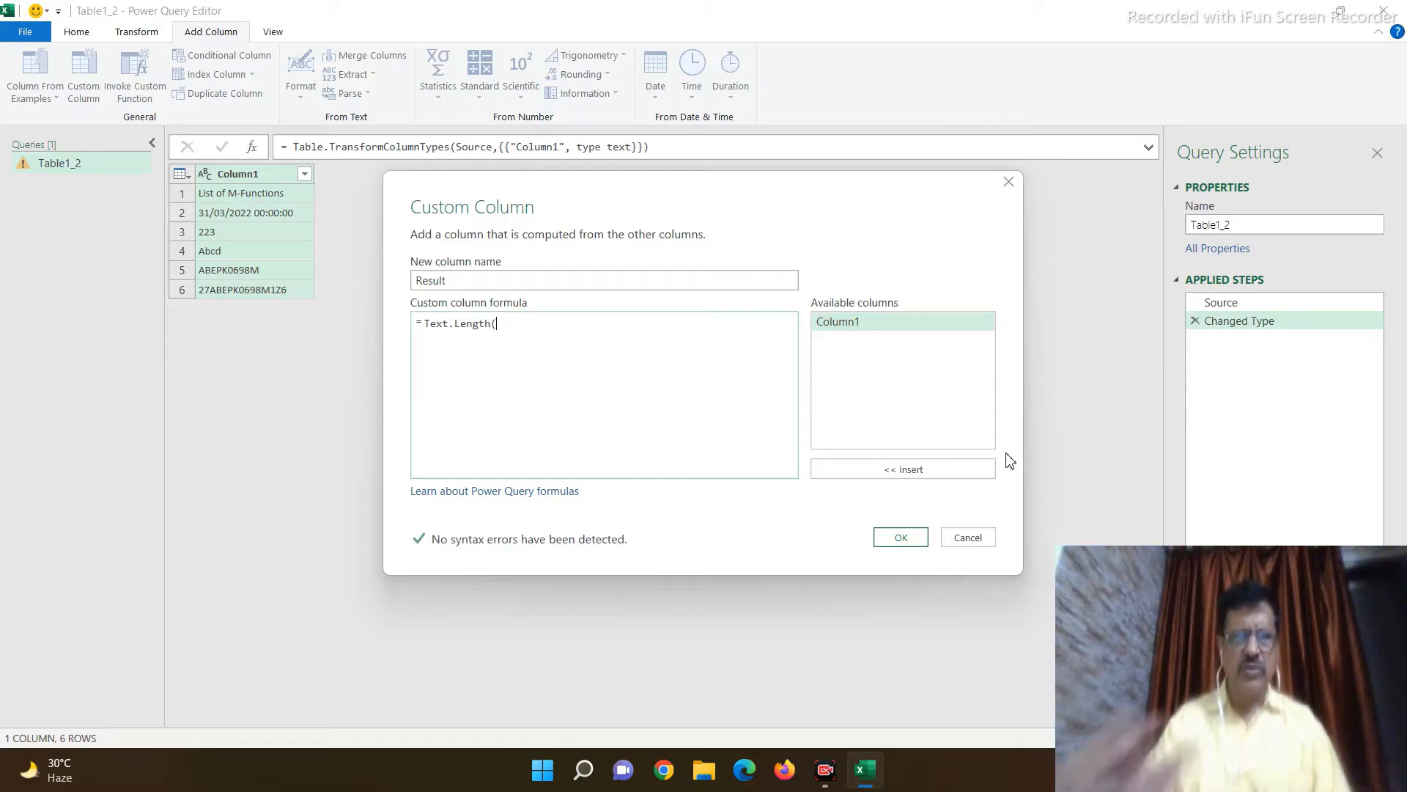
double_click(843, 324)
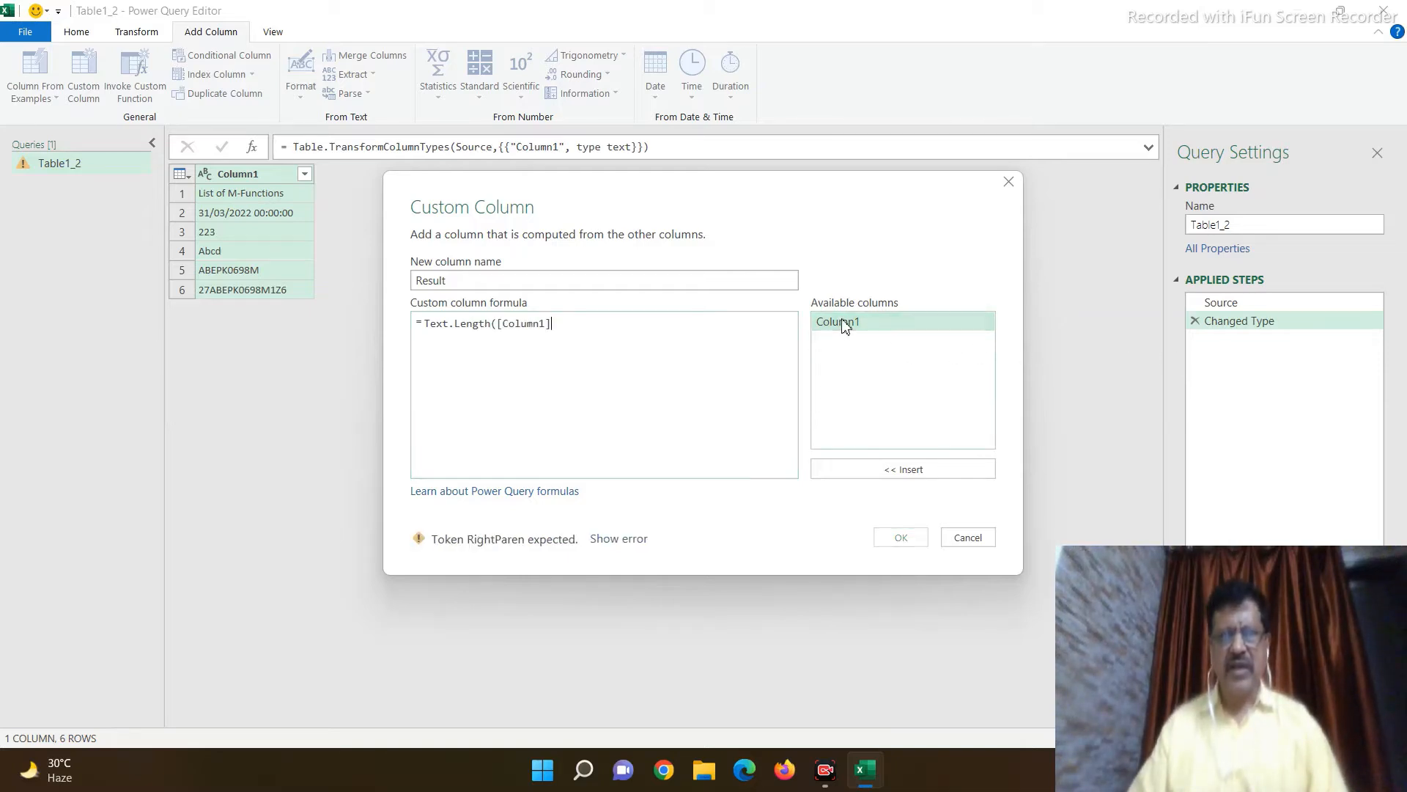
text())
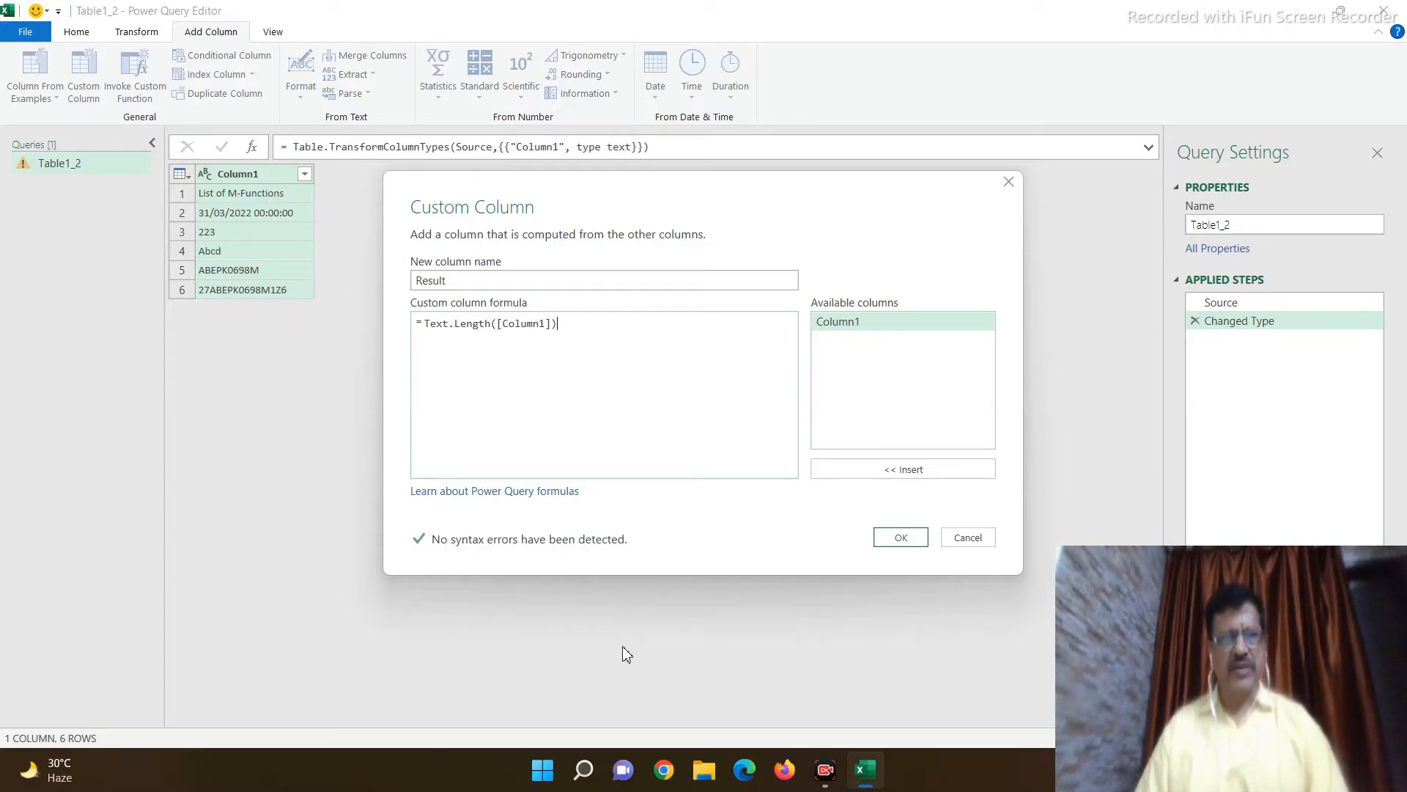
click(901, 539)
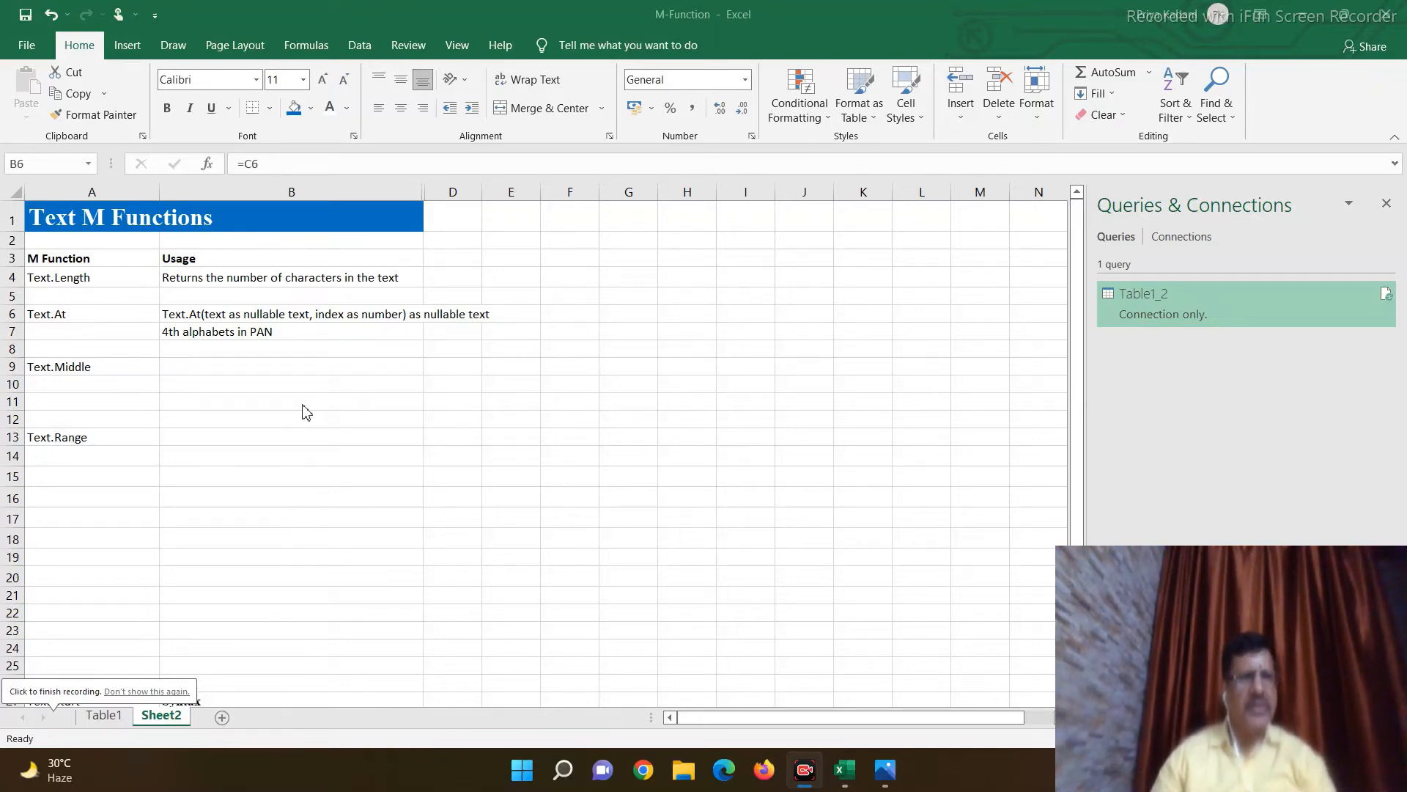
Step: Return to sheet Table1 and load its table into the Power Query Editor as a second query
click(172, 316)
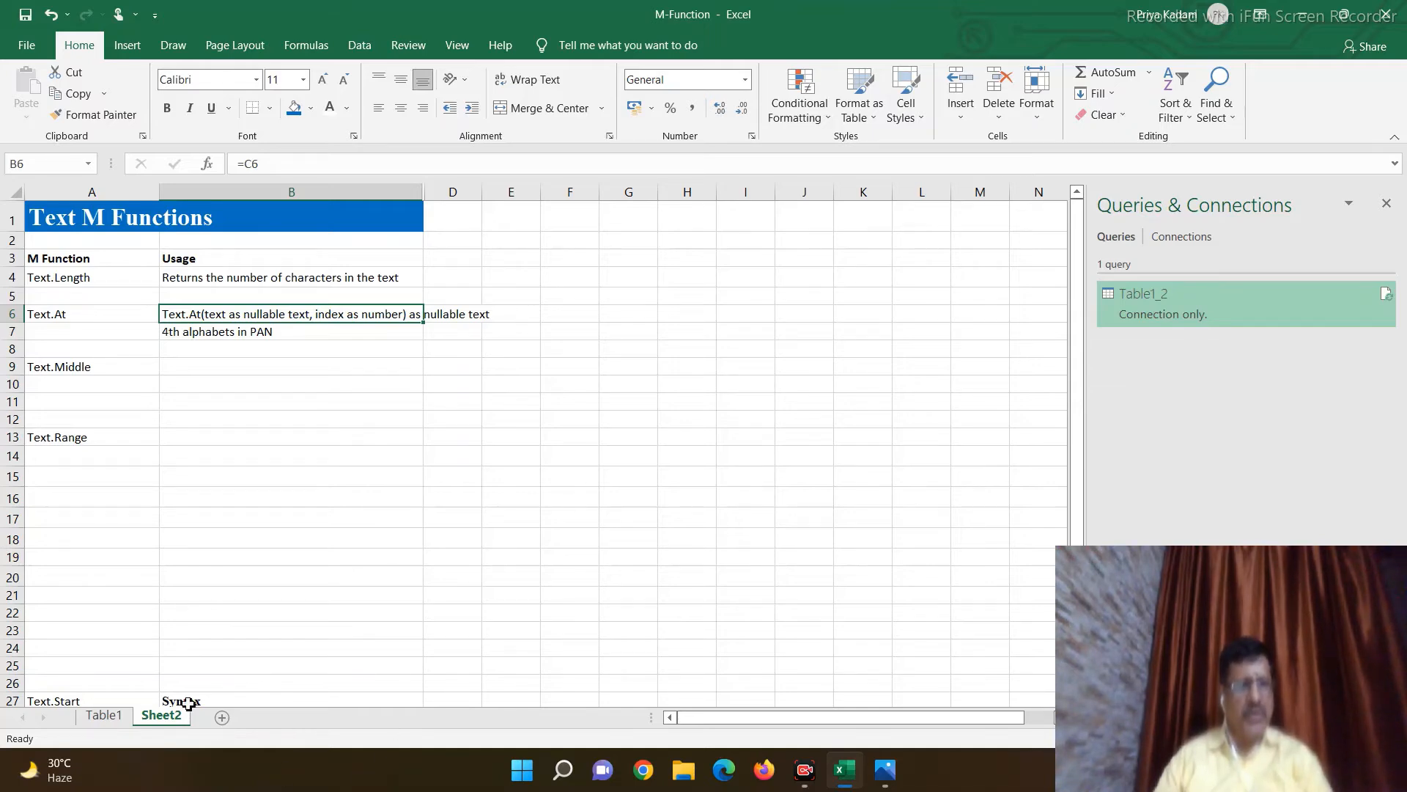
click(103, 716)
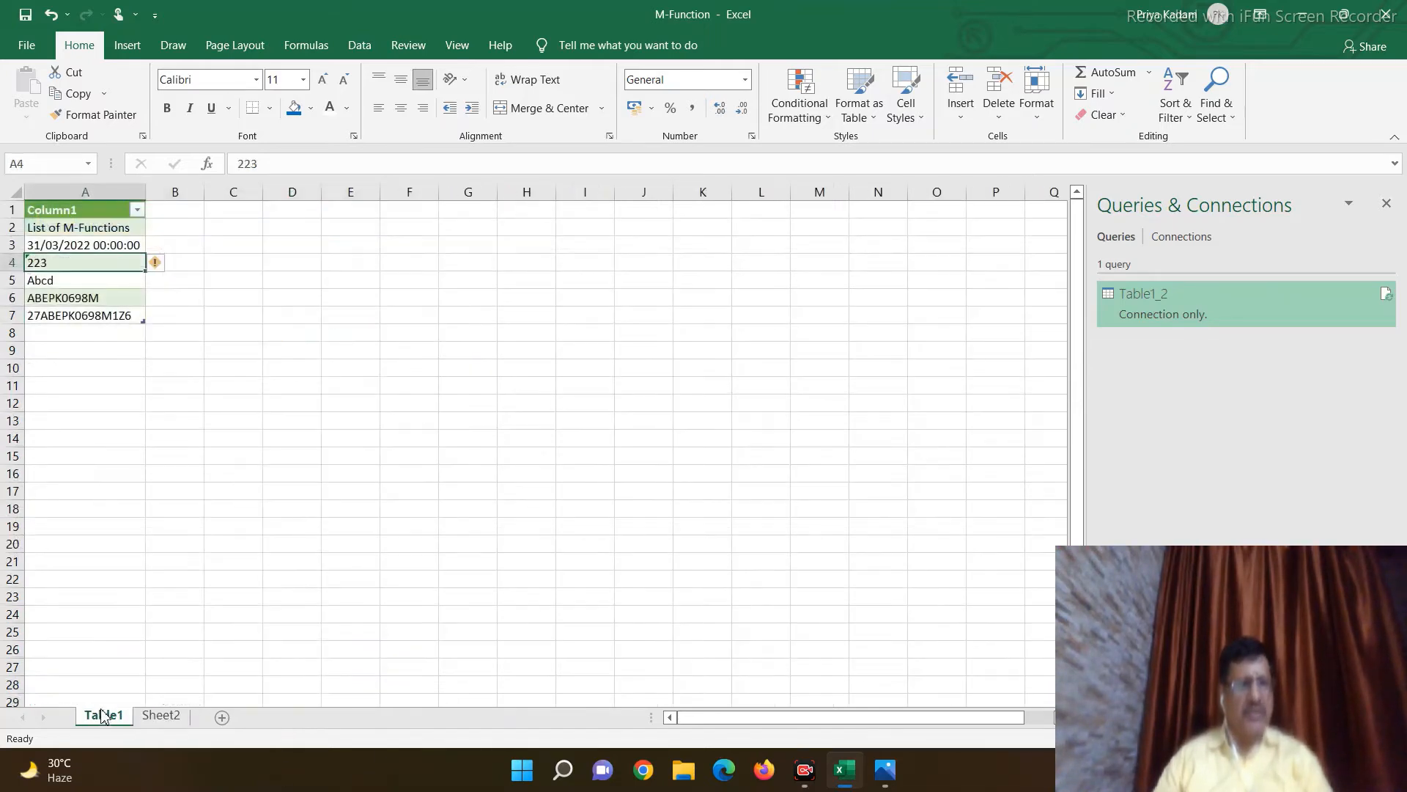
click(81, 234)
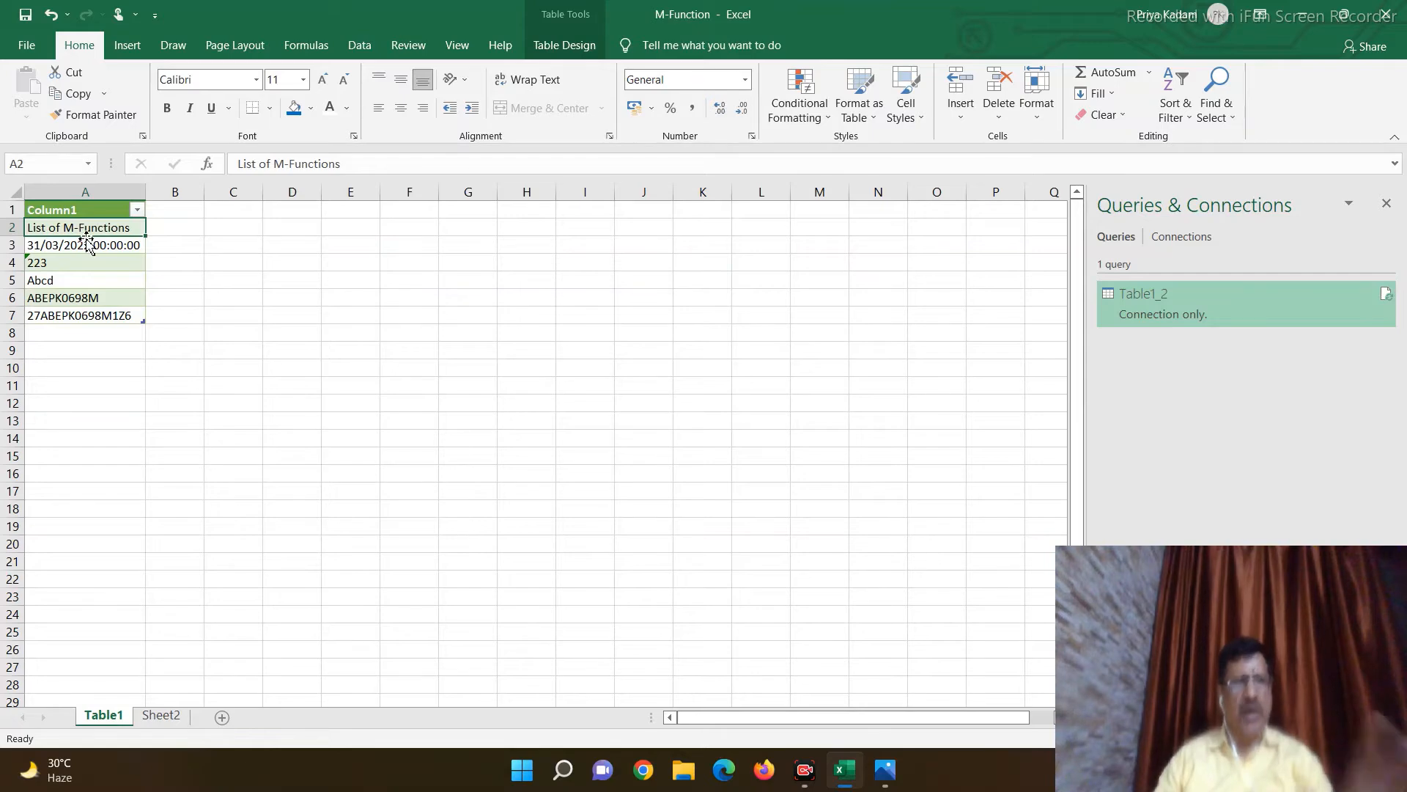
click(369, 48)
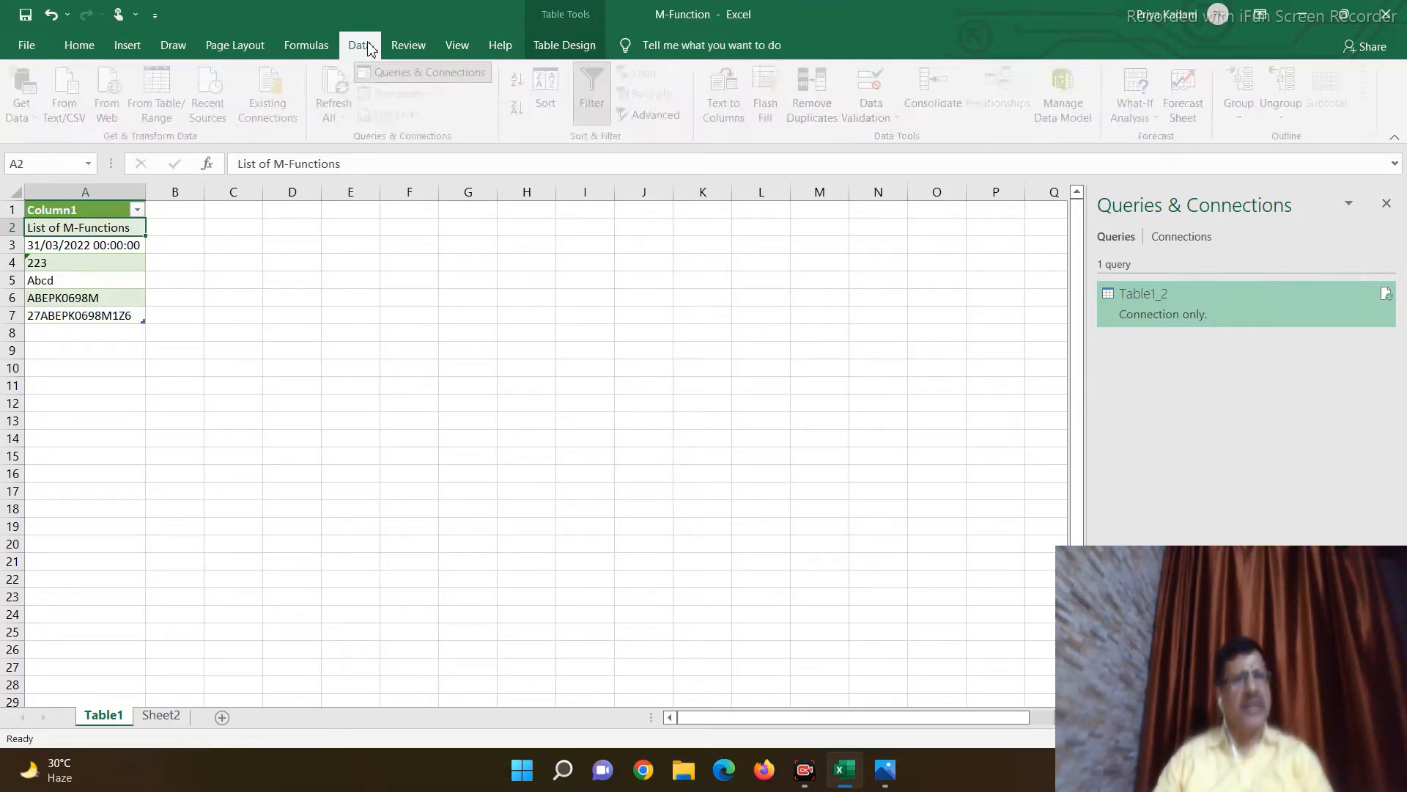
click(160, 88)
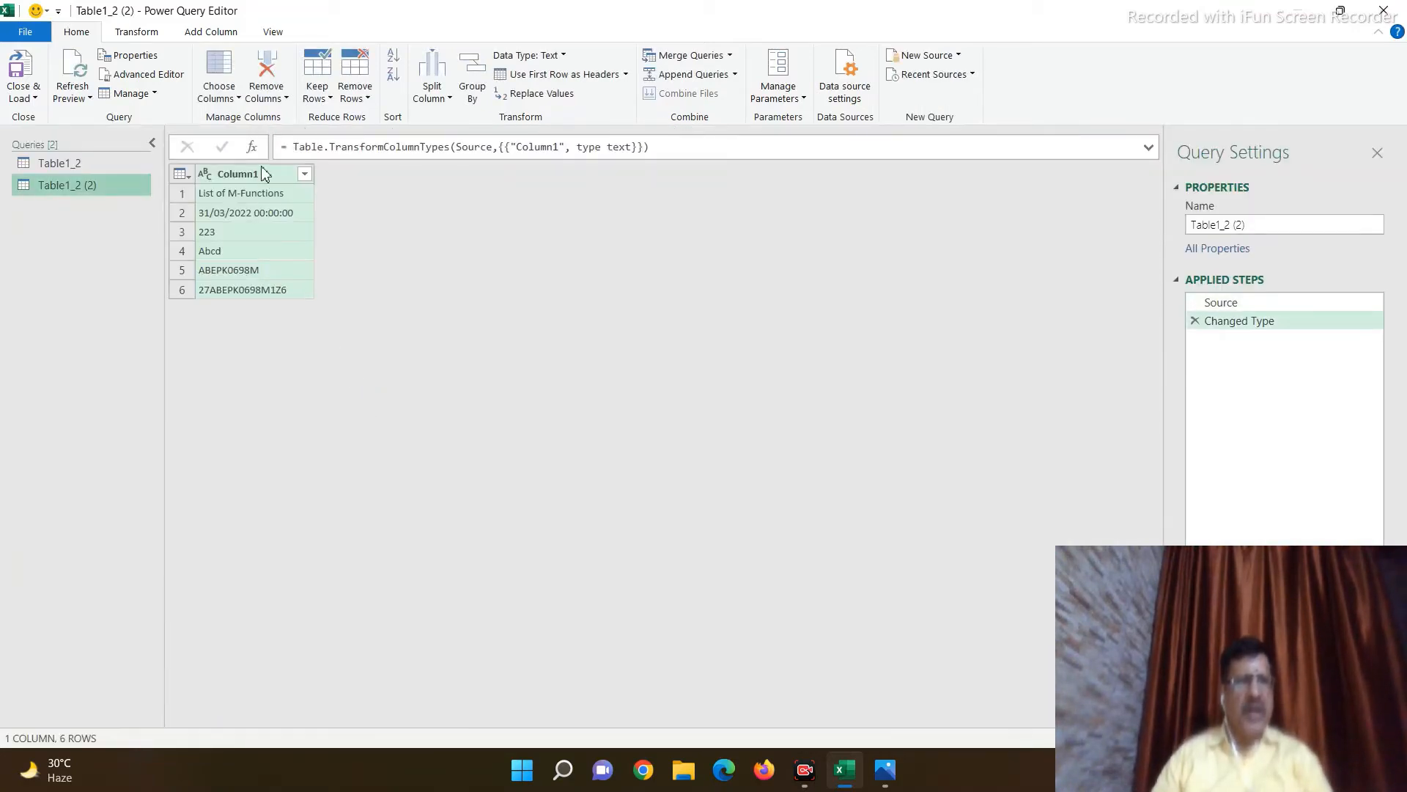
Step: Add a custom column with the formula Text.At([Column1],3) to extract the fourth character of each value
click(216, 34)
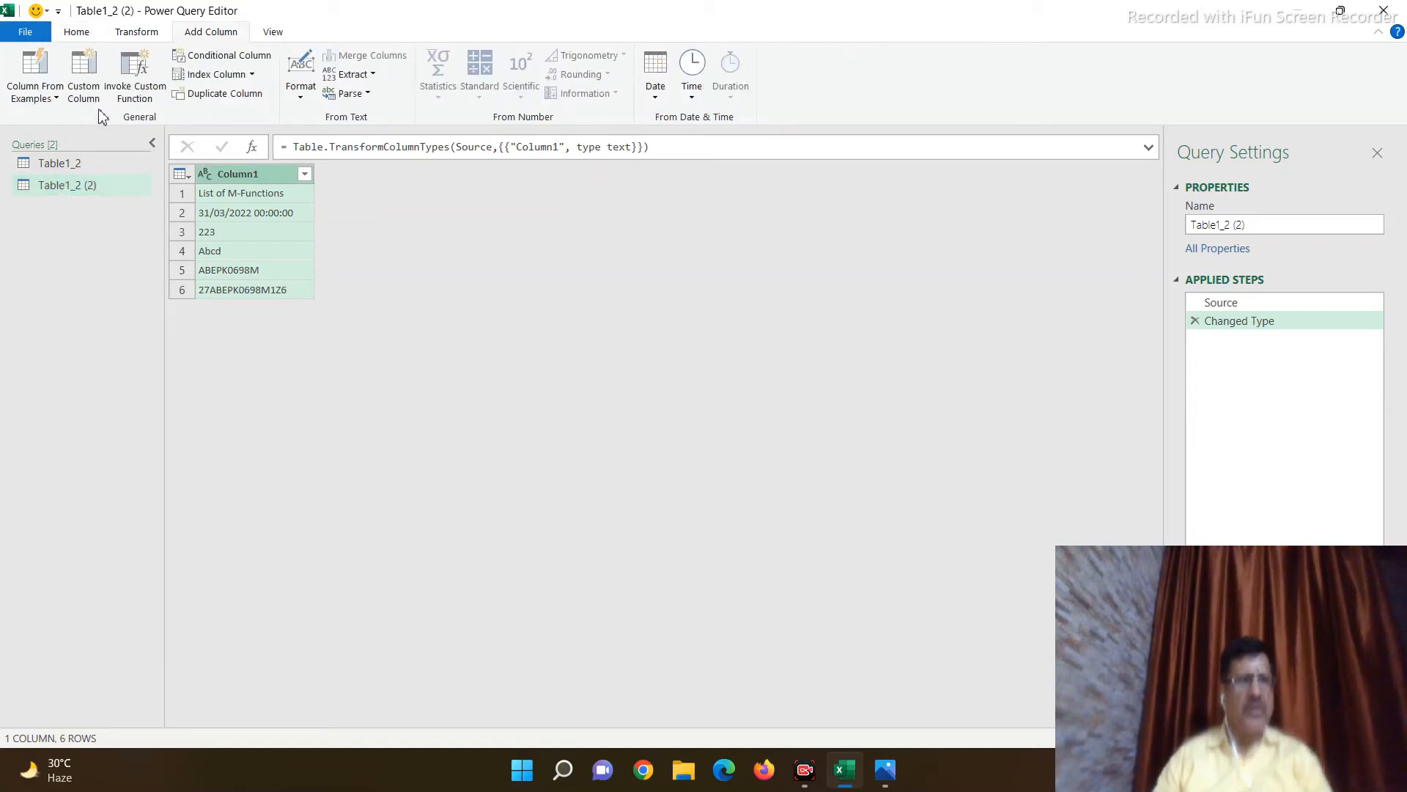
click(88, 73)
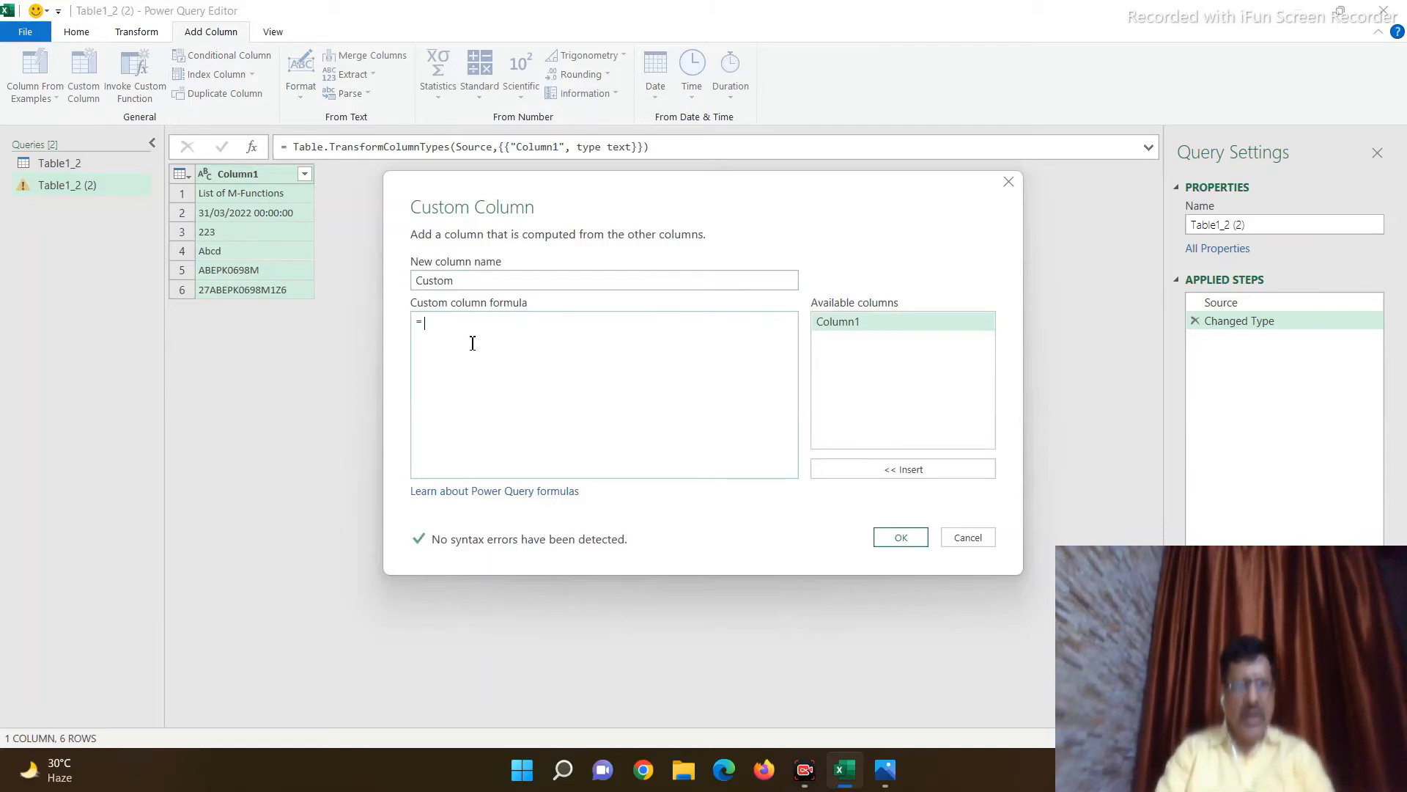
text(ext.)
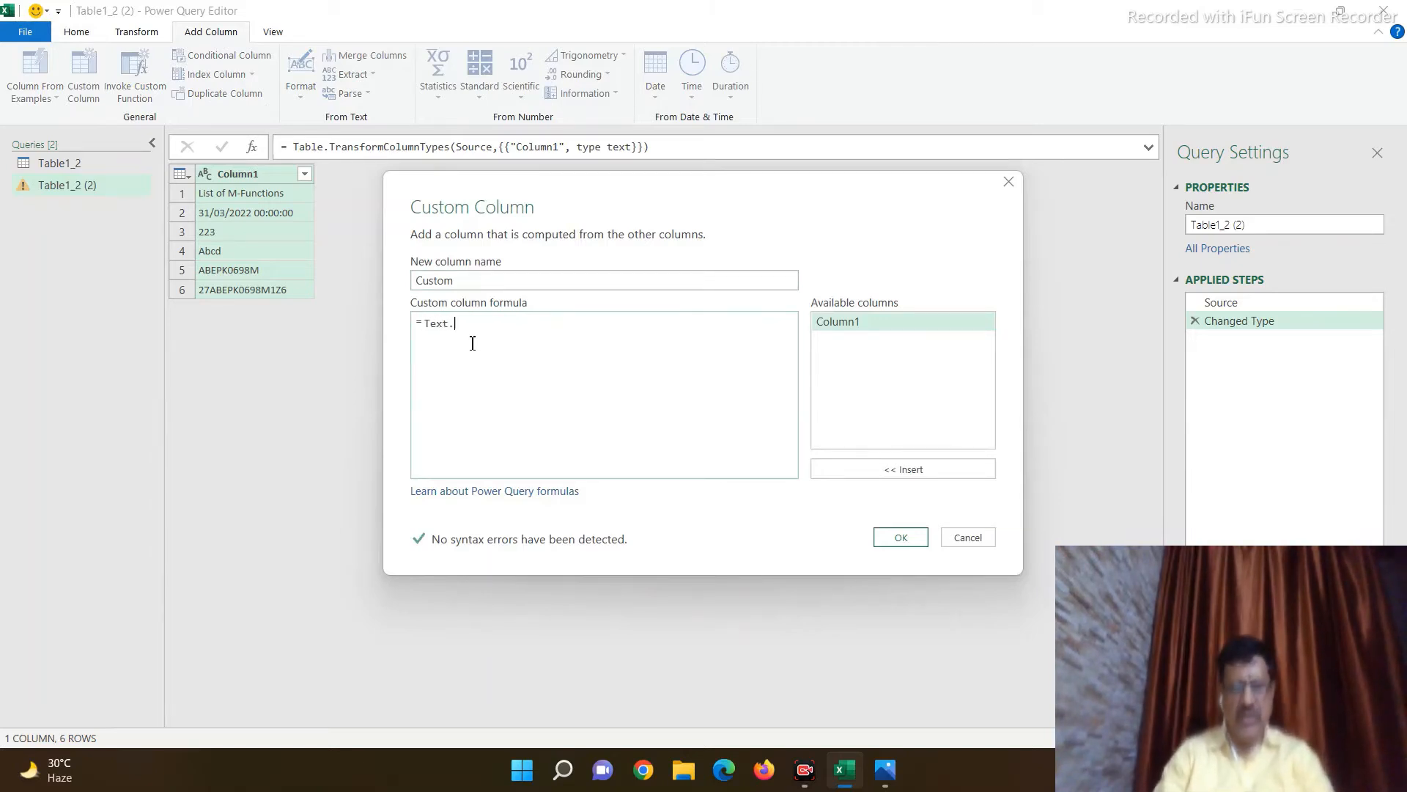
text(At)
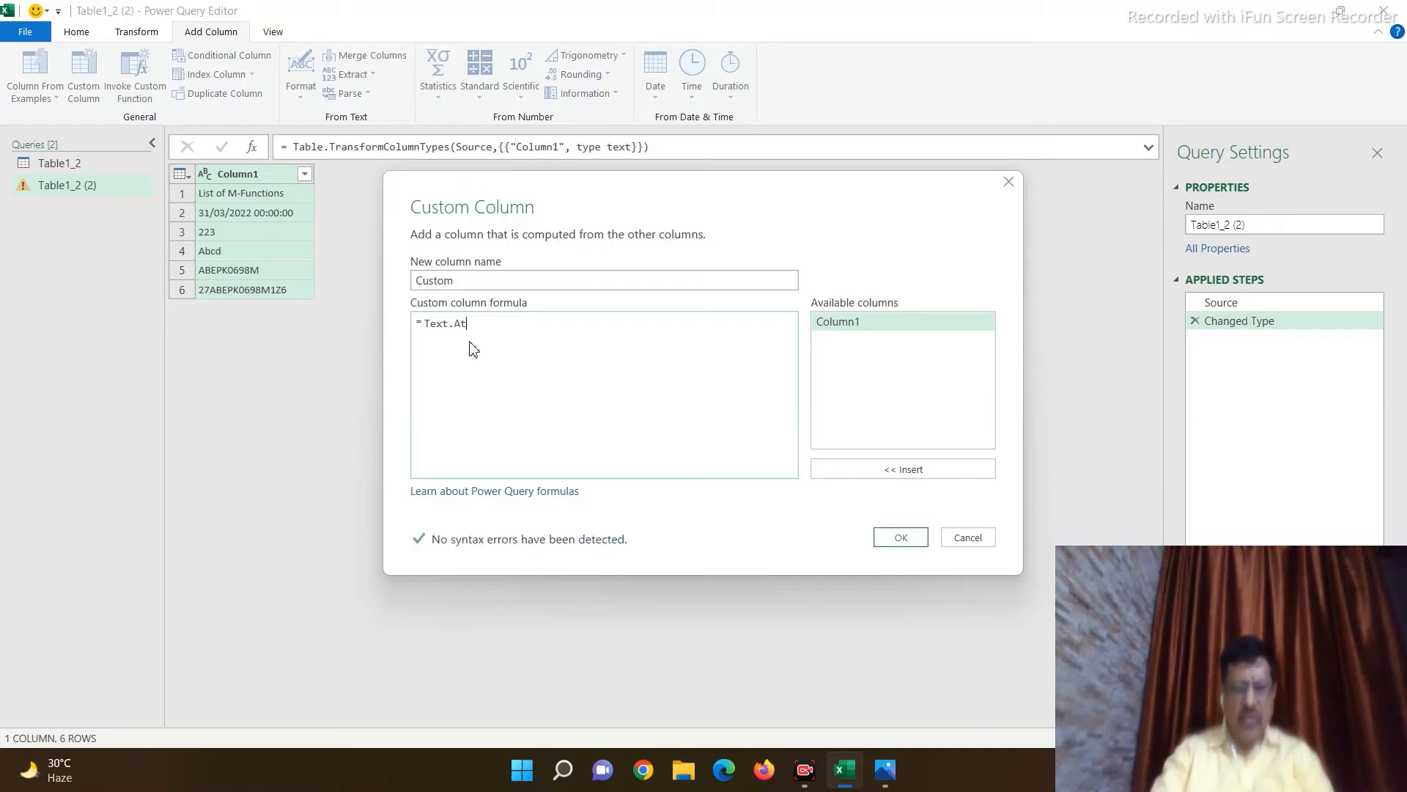
text(()
double_click(853, 326)
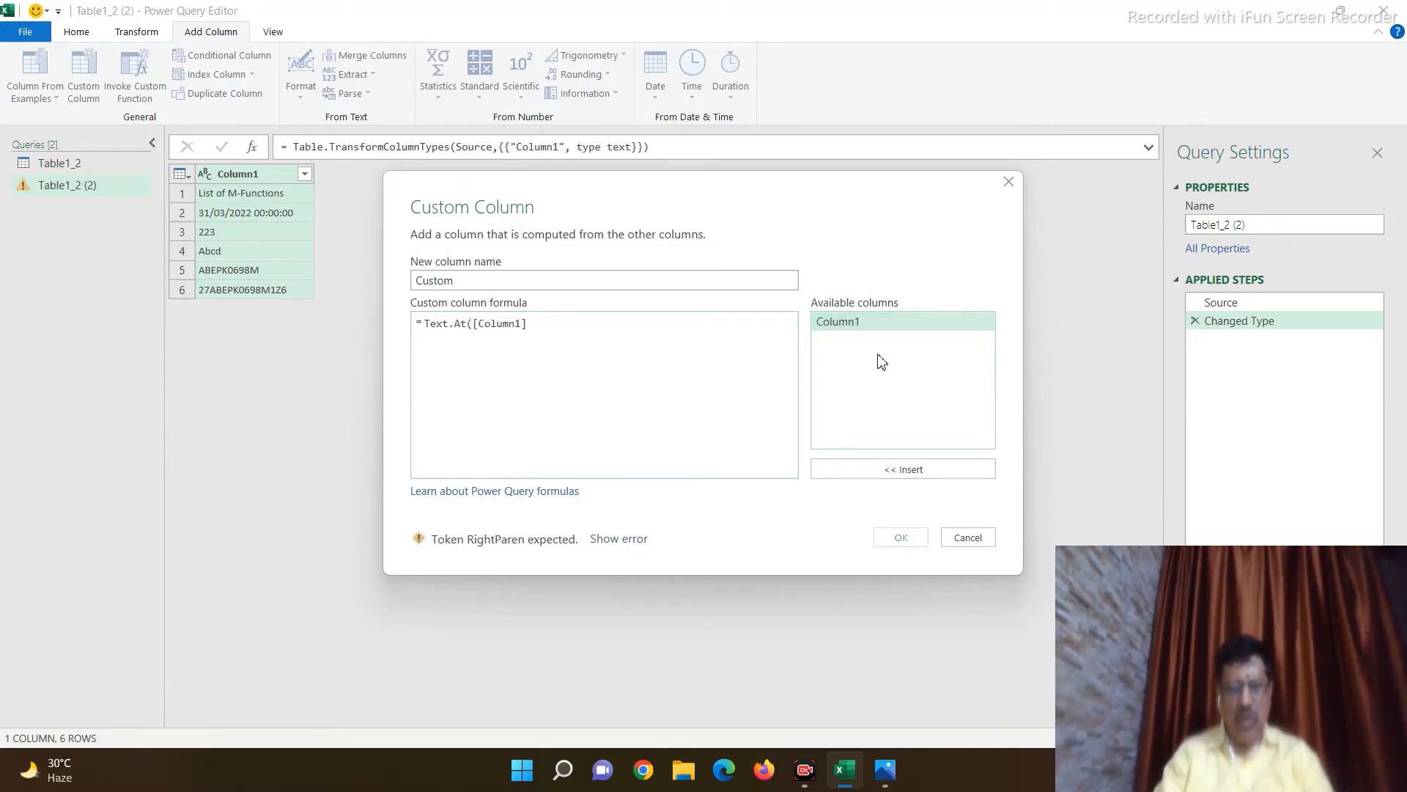
text(,3)
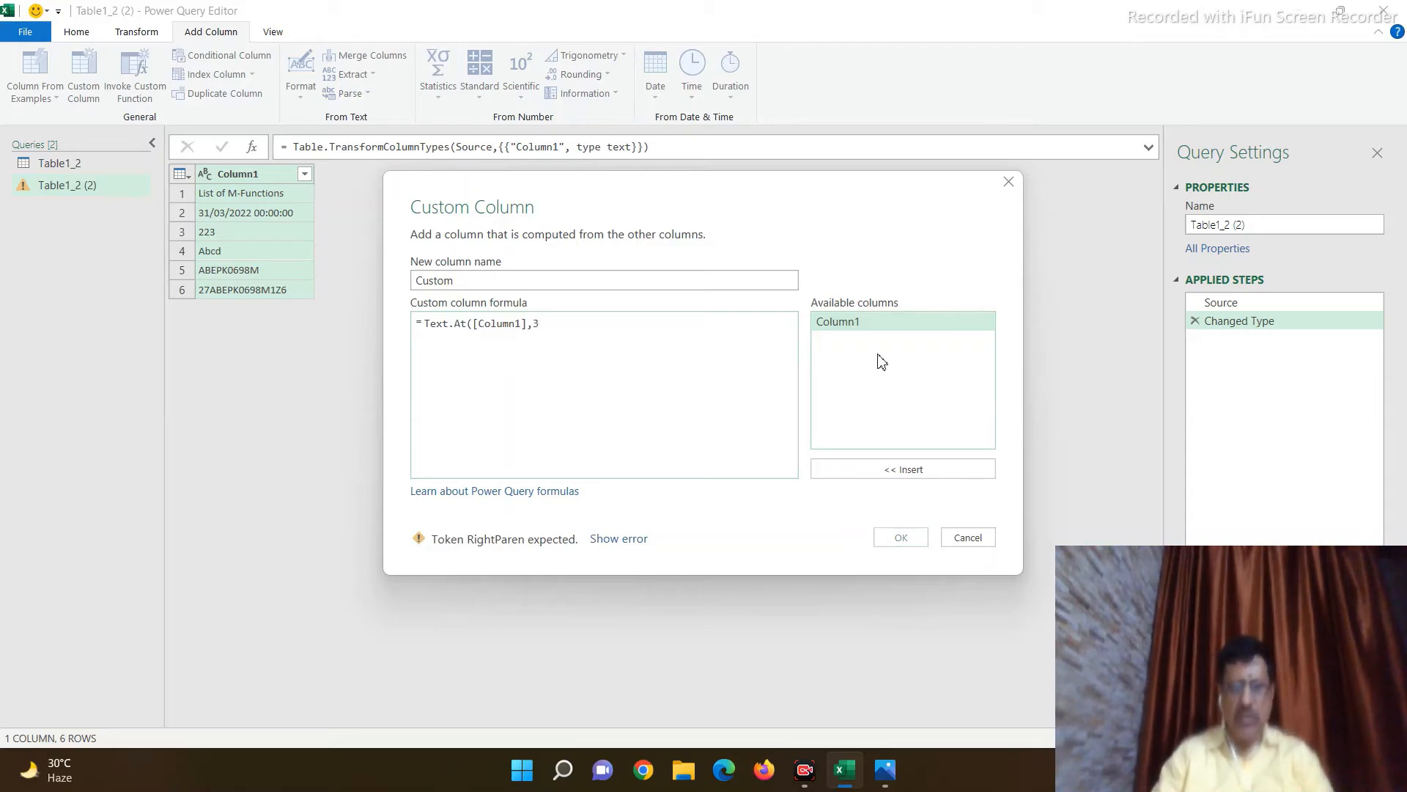
text())
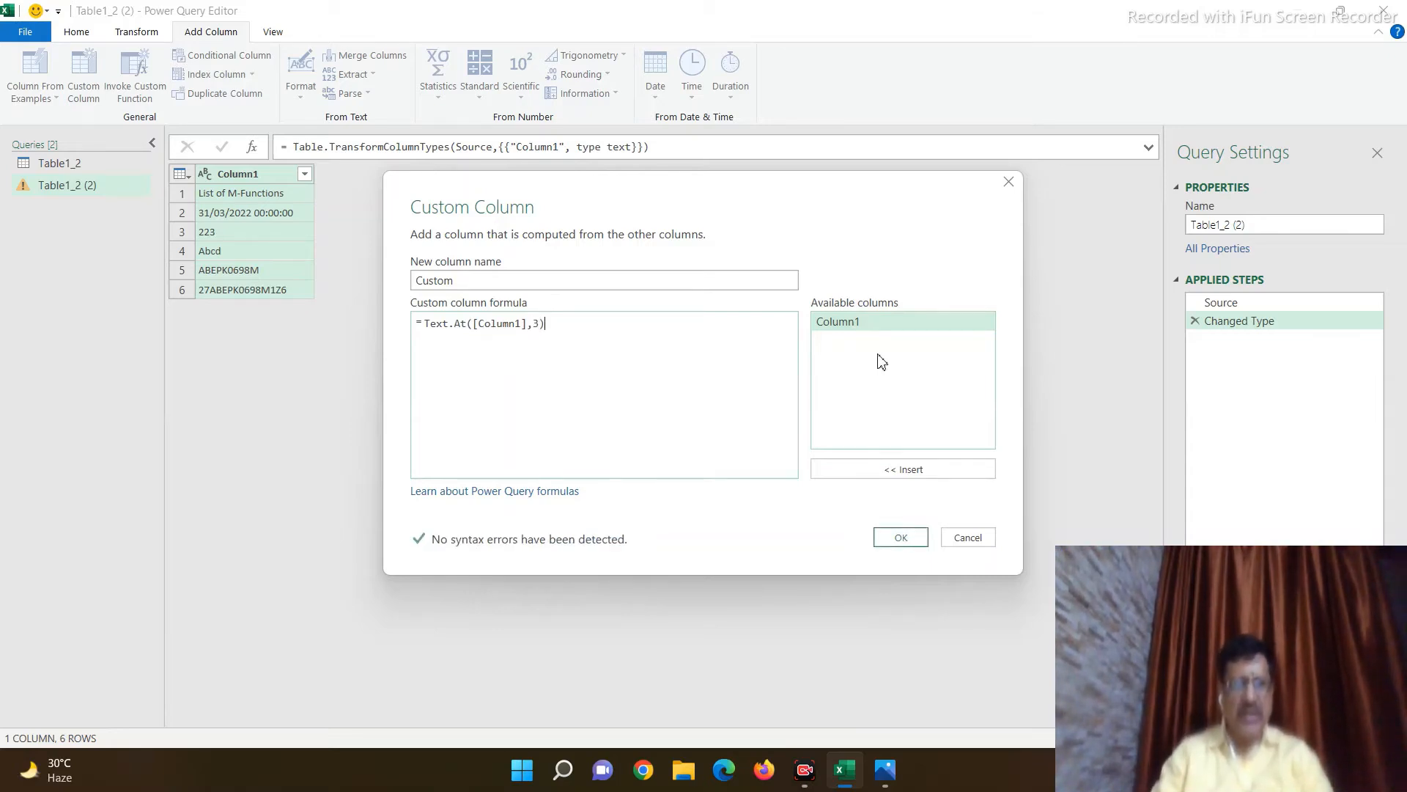
click(901, 538)
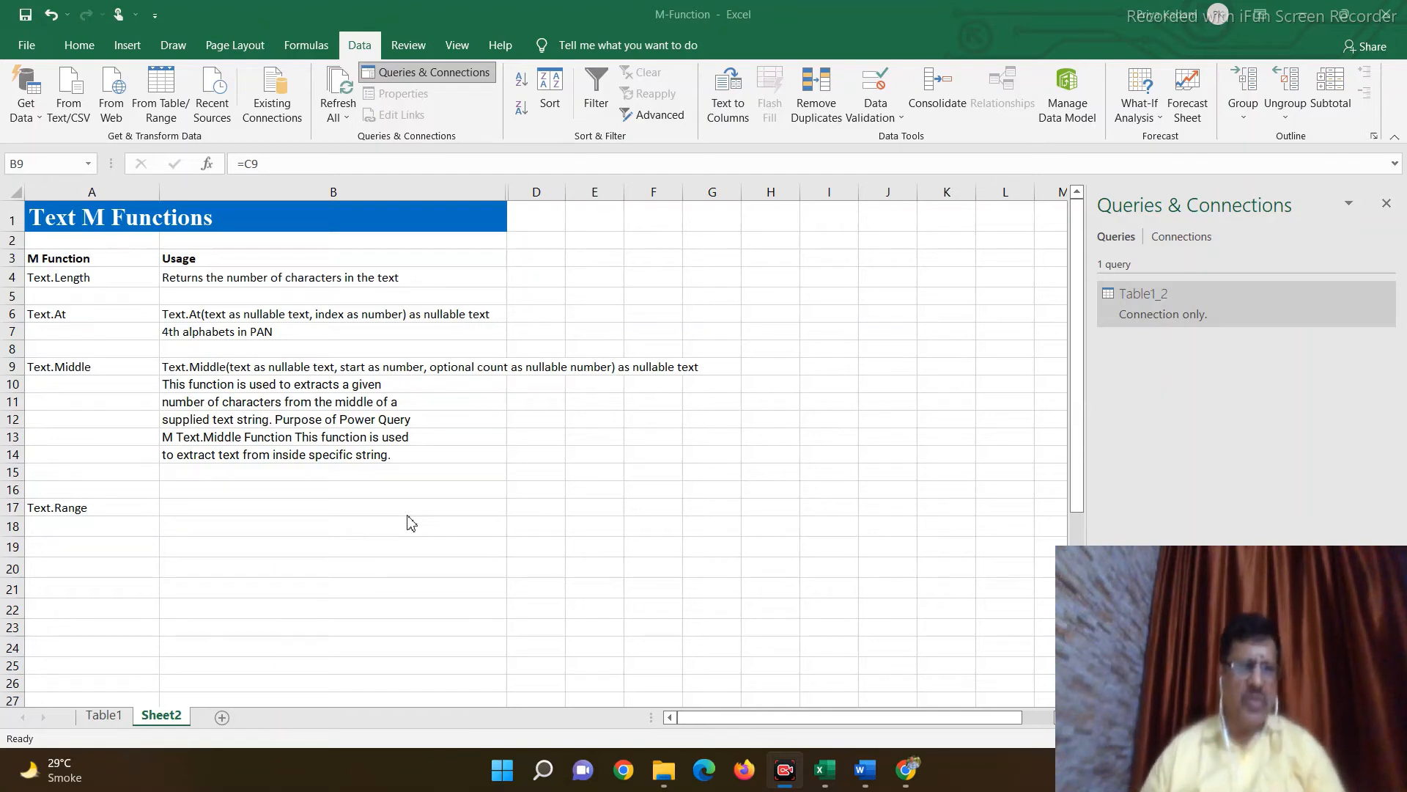
Step: Switch from the function notes to sheet Table1 and open its table again as a fresh query in the Power Query Editor
click(119, 717)
click(117, 716)
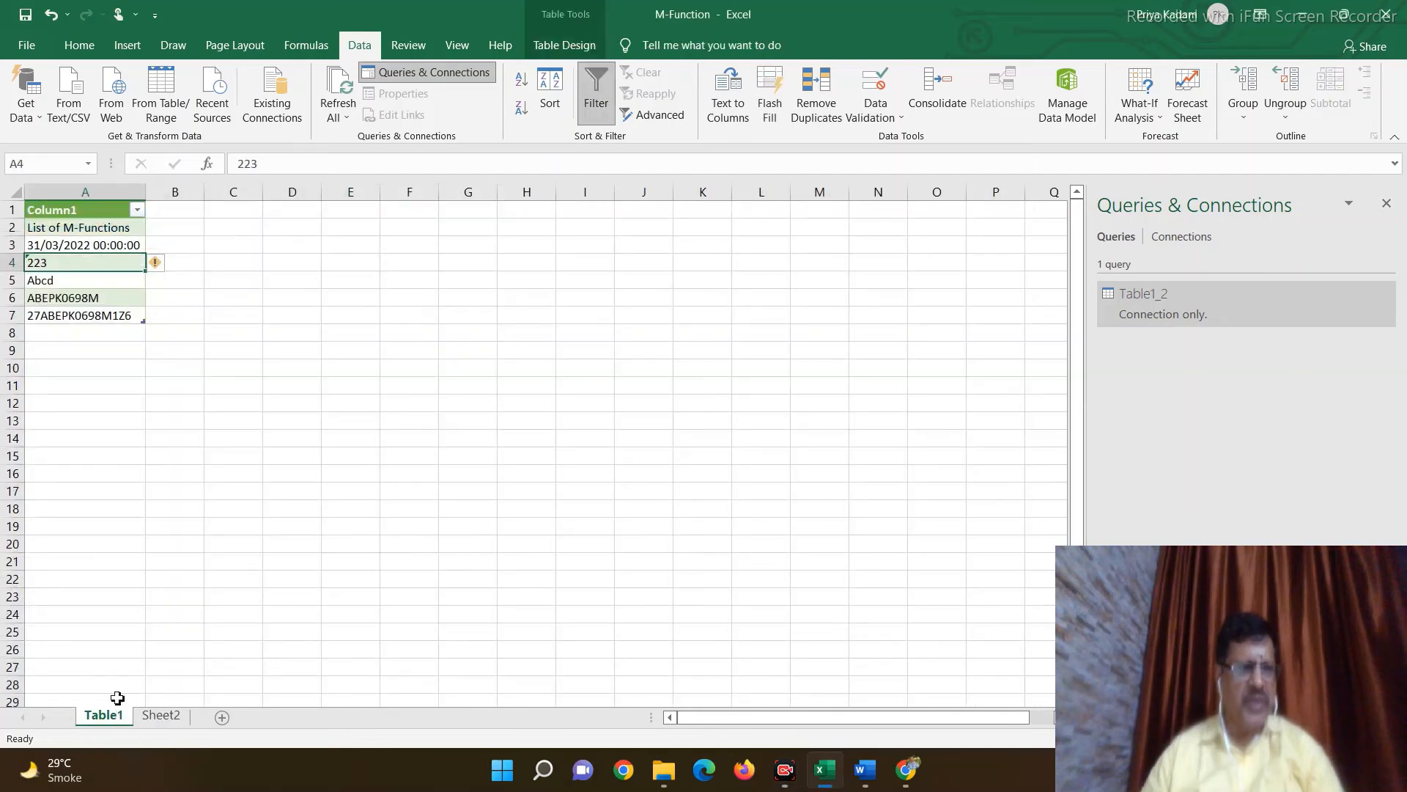
click(29, 317)
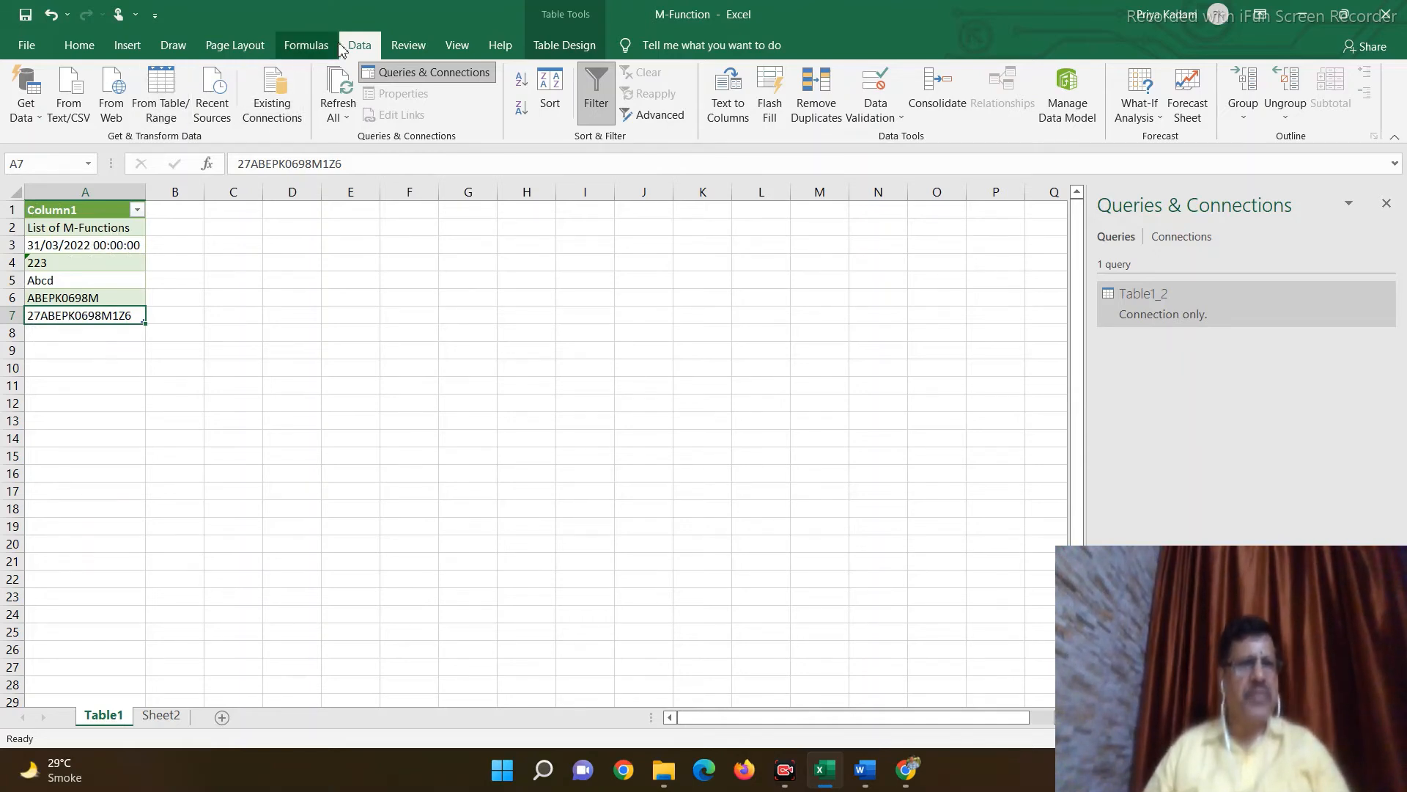
click(161, 94)
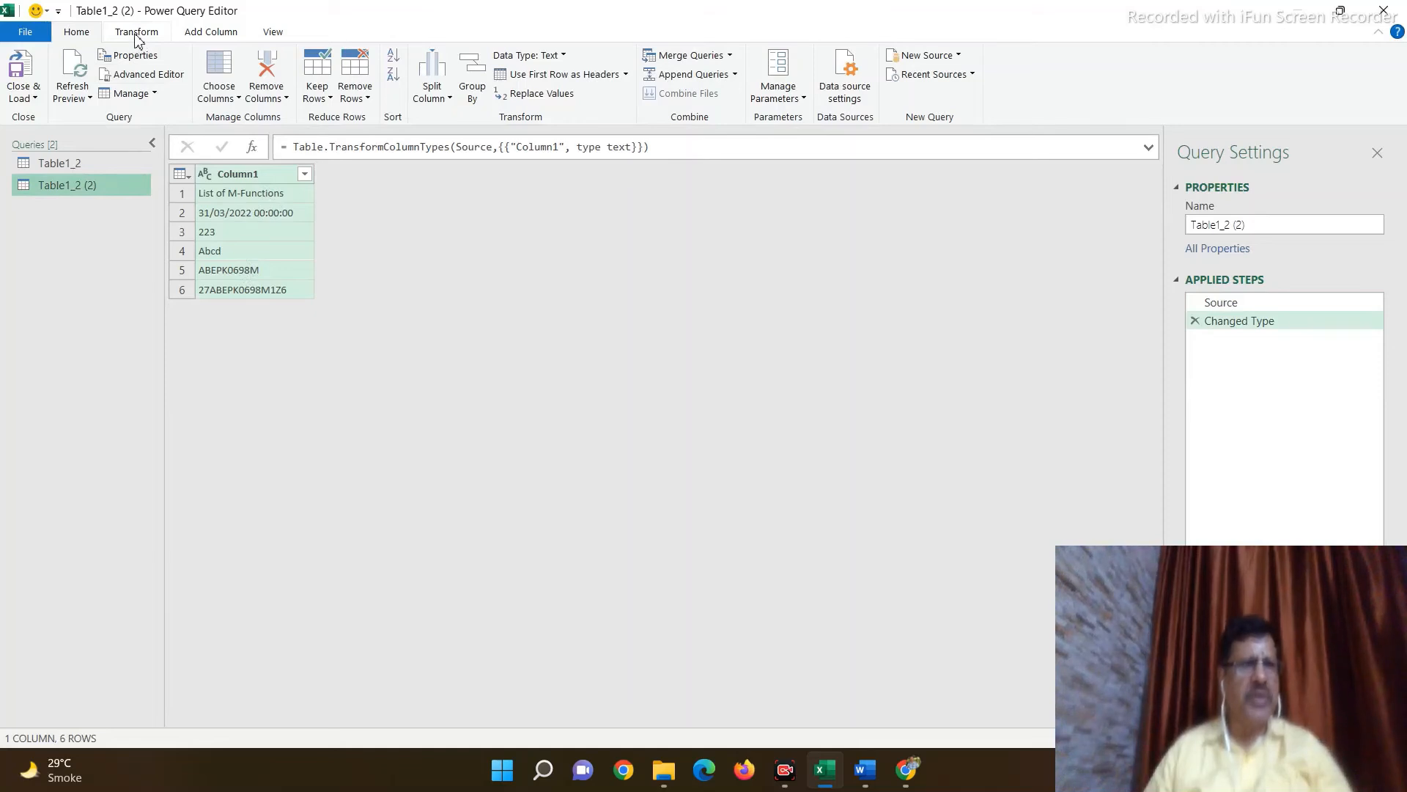
Step: Add a custom column with the formula Text.Middle([Column1],2,10) to extract ten characters from the third position of each value
click(193, 34)
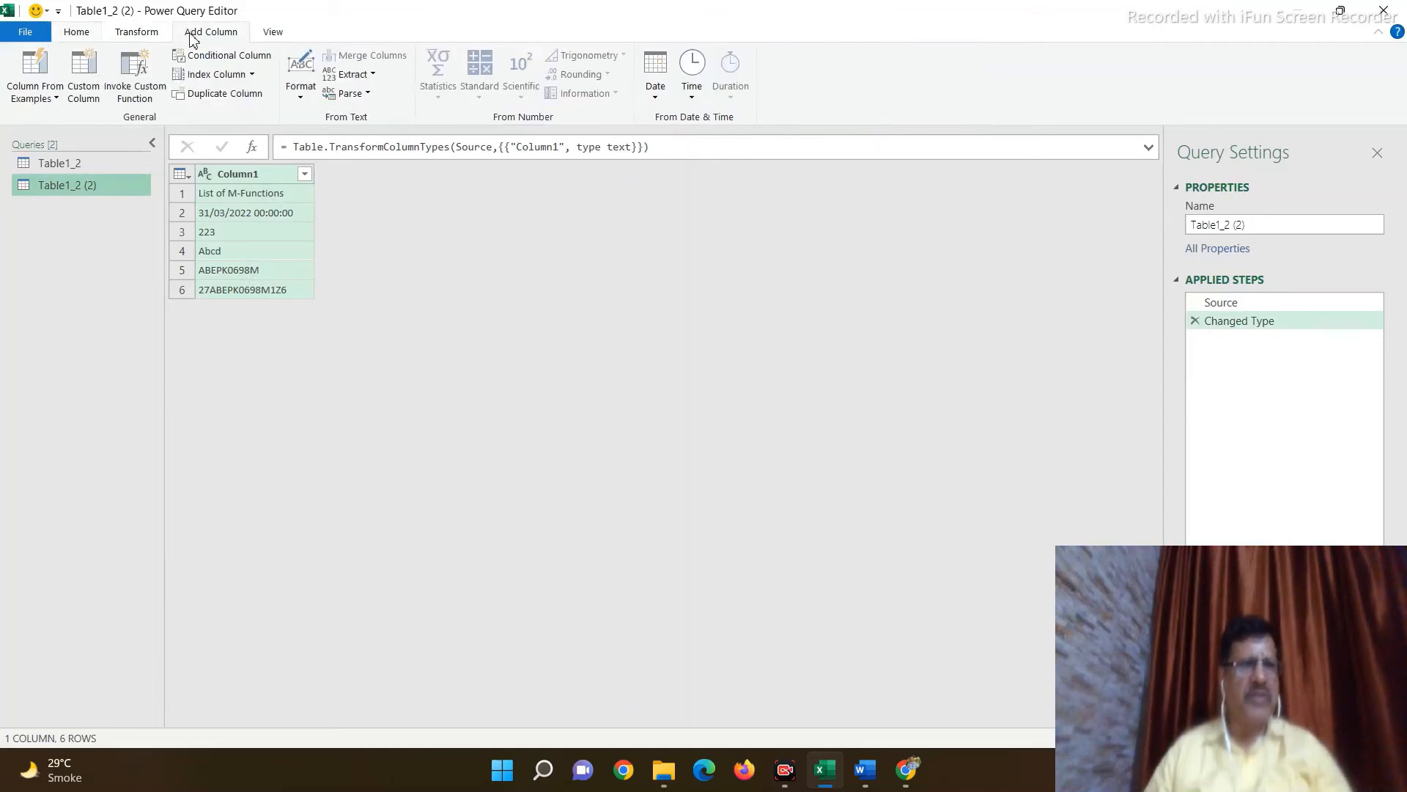
click(85, 68)
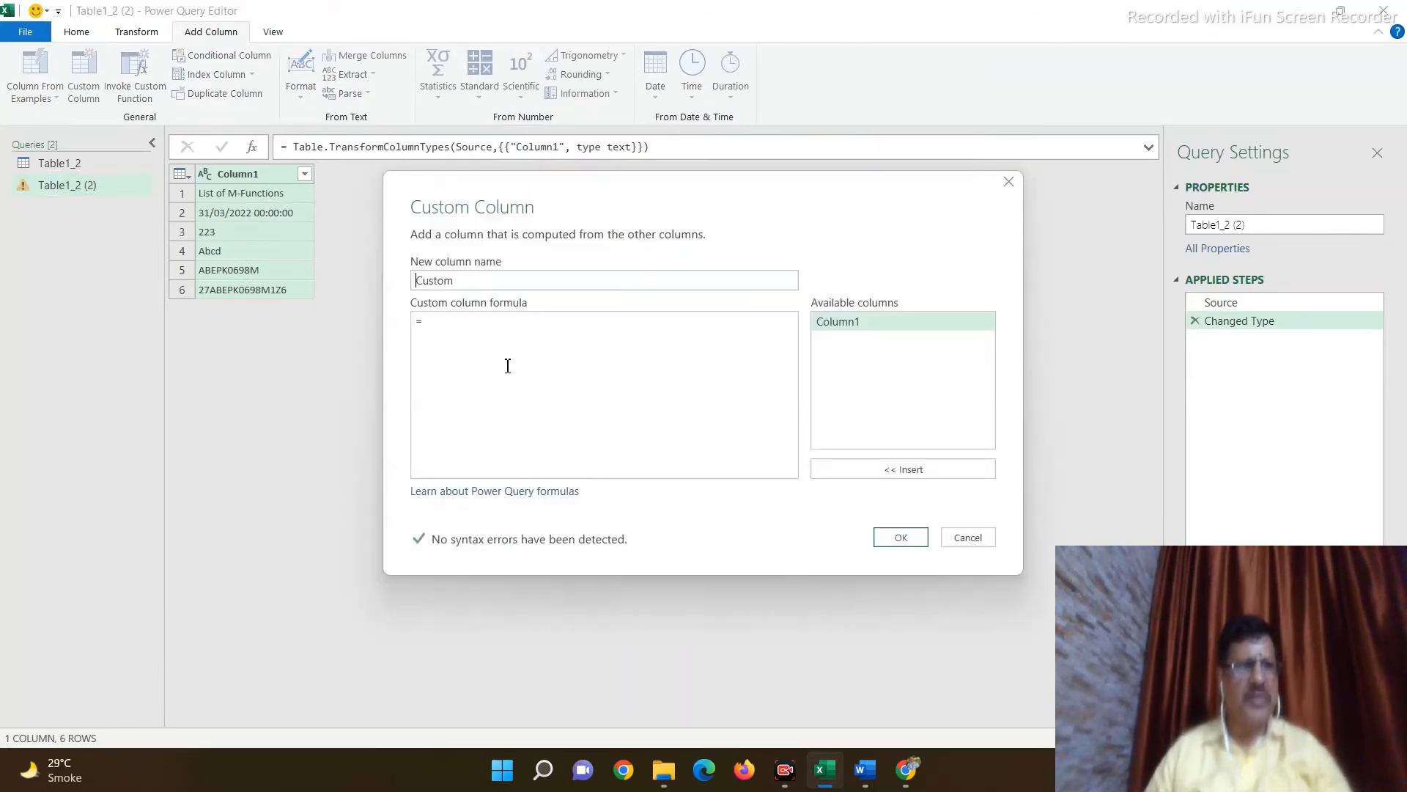
click(456, 331)
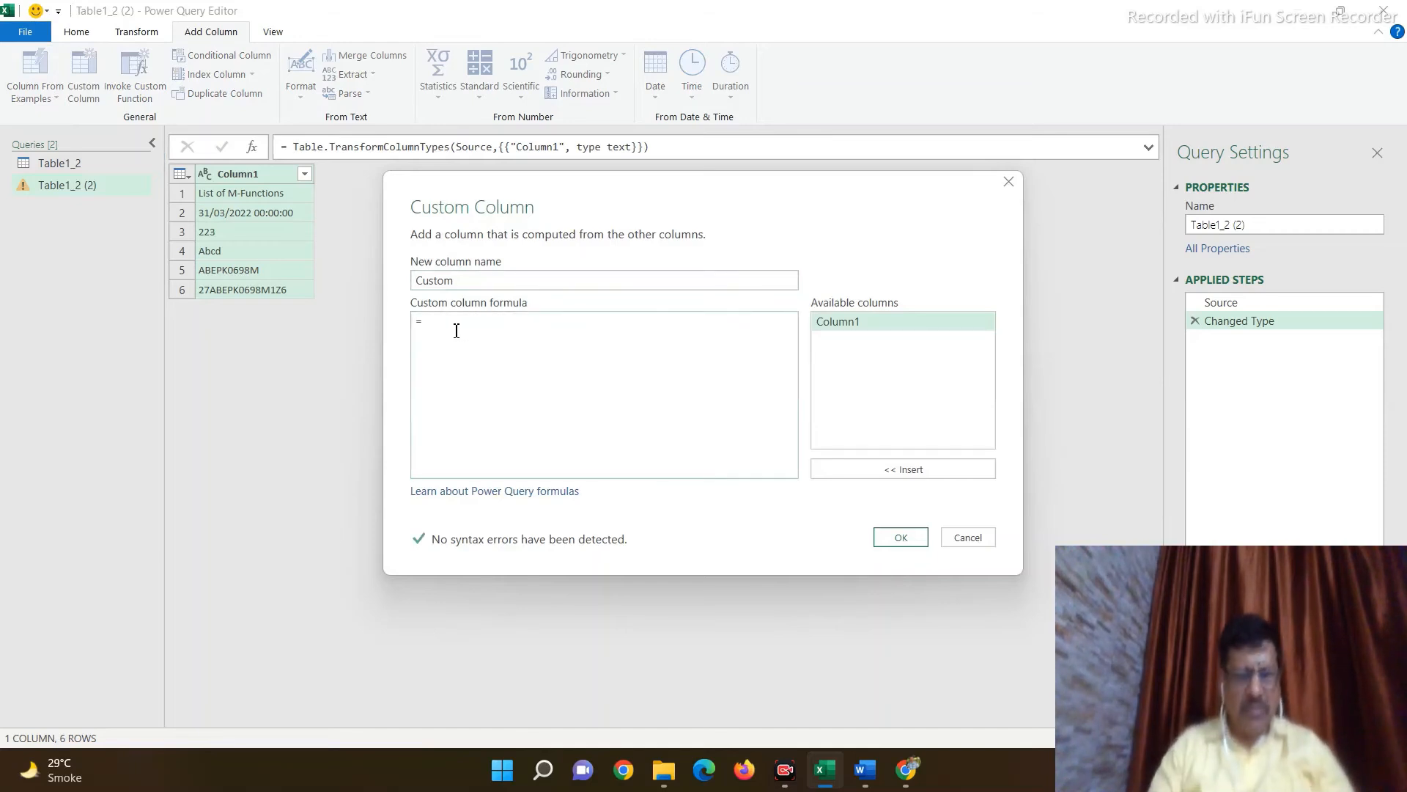
text(Tex)
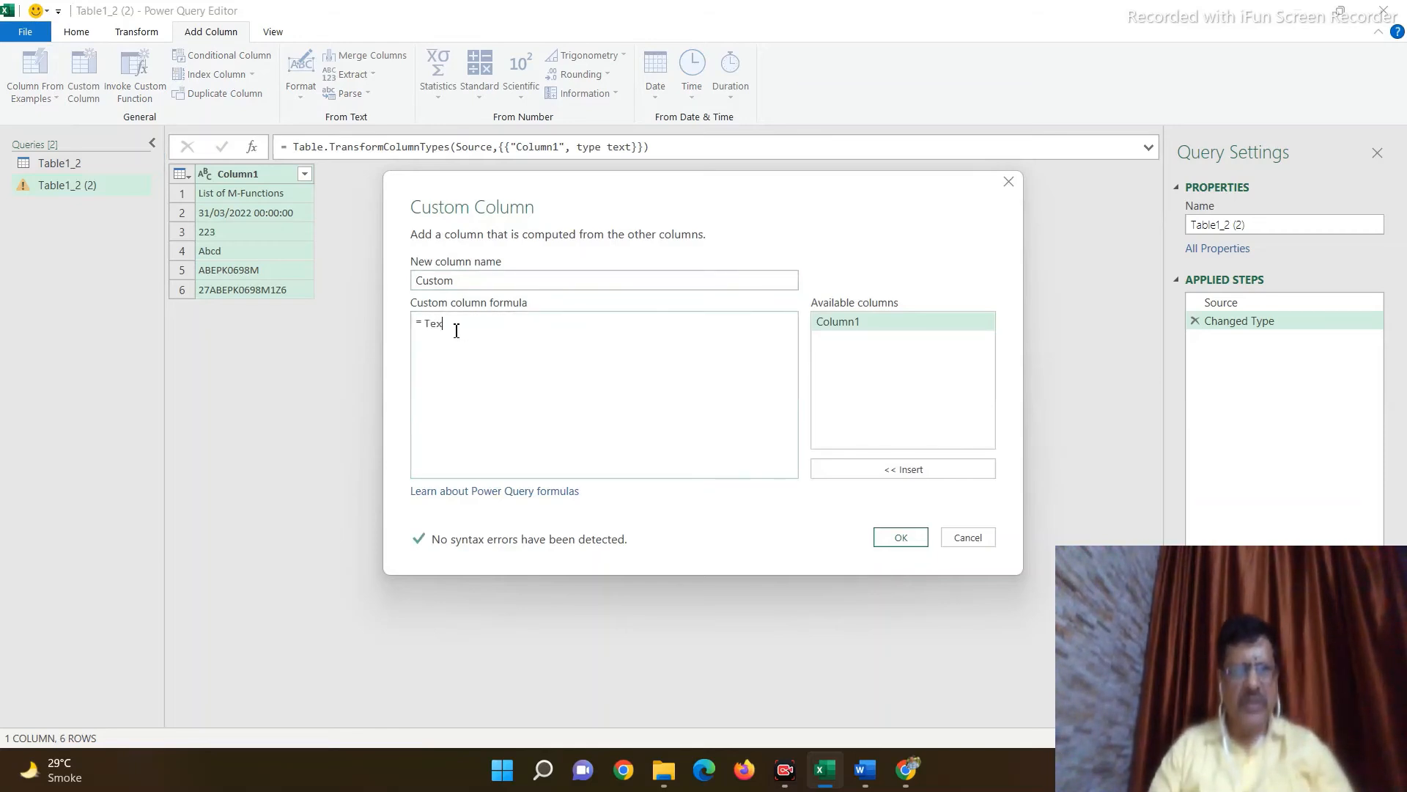
text(t.Middle()
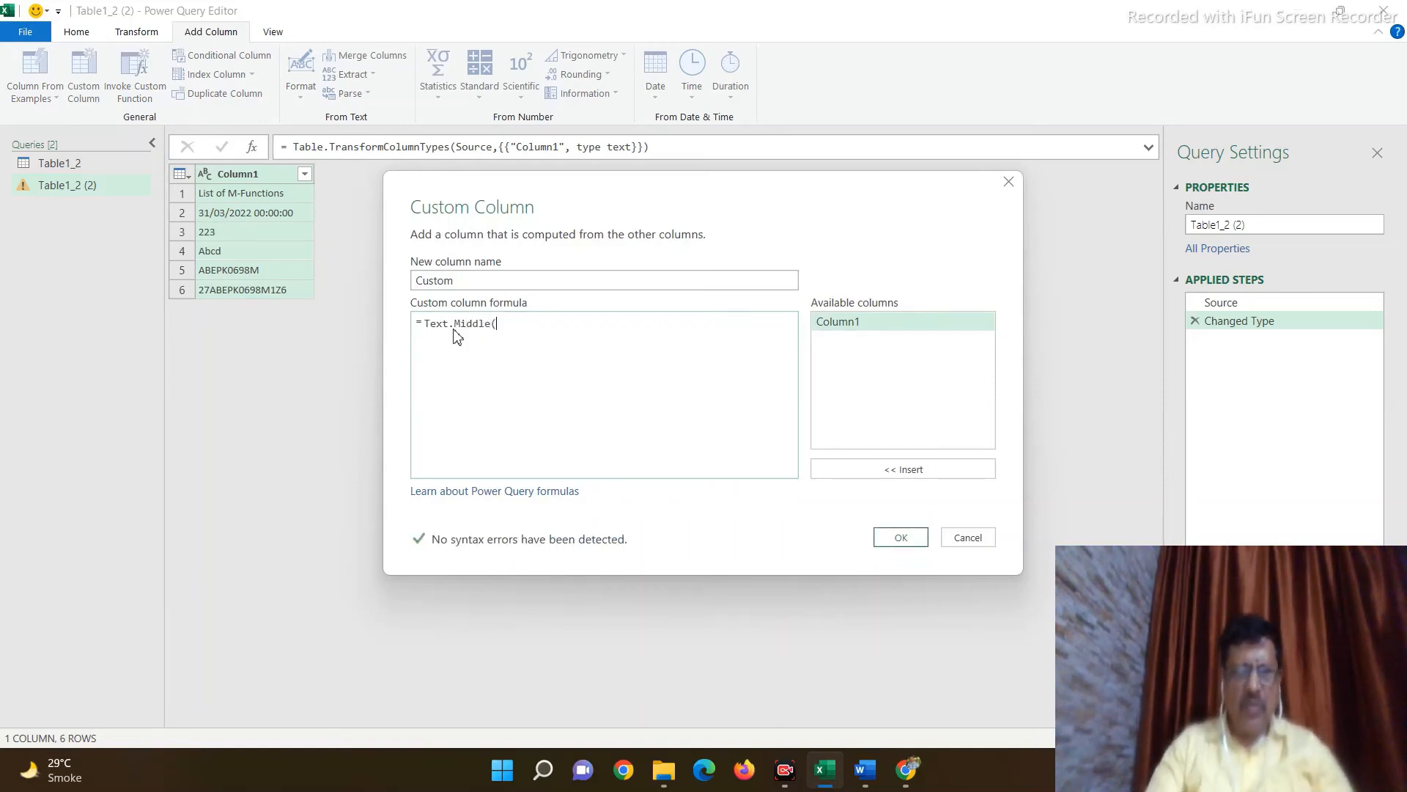
double_click(862, 323)
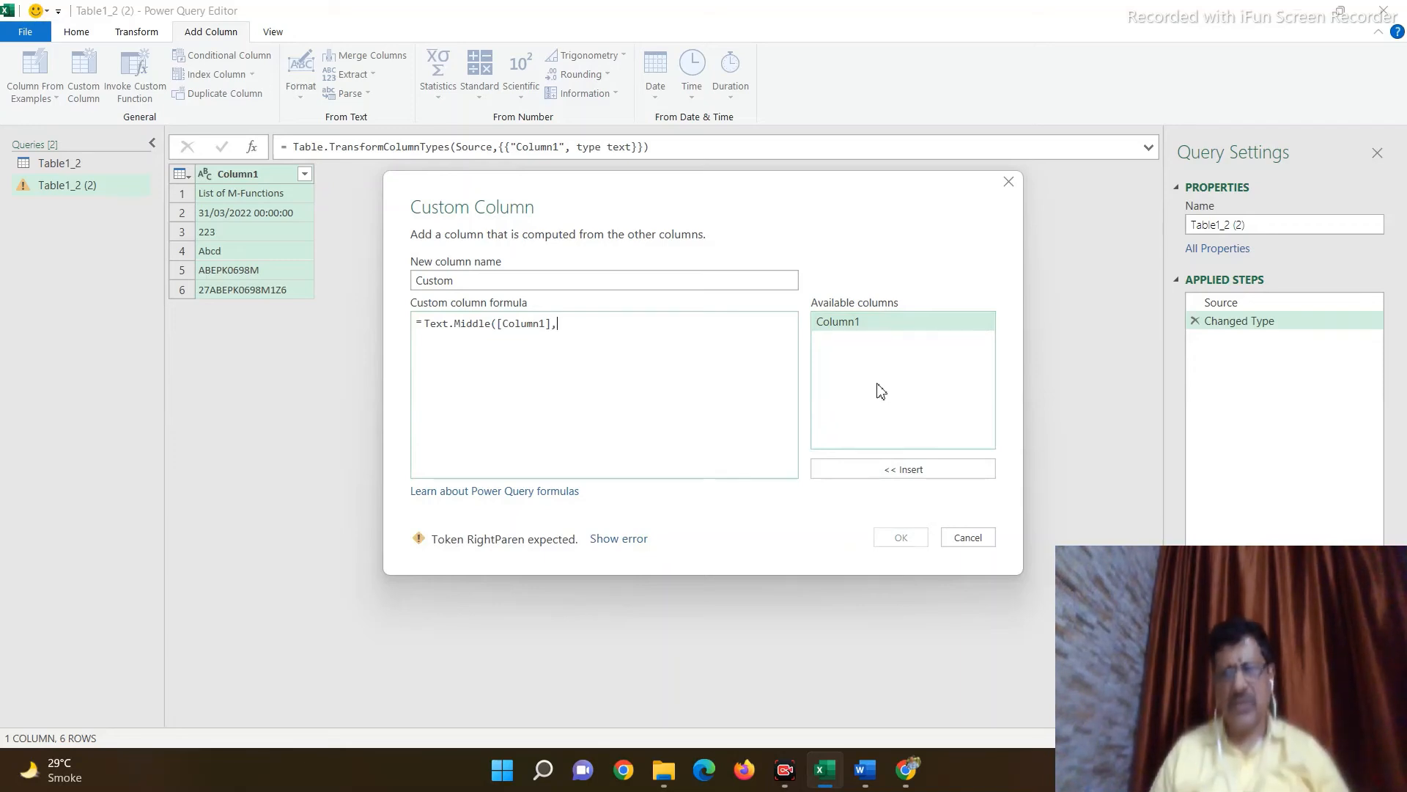
text(2)
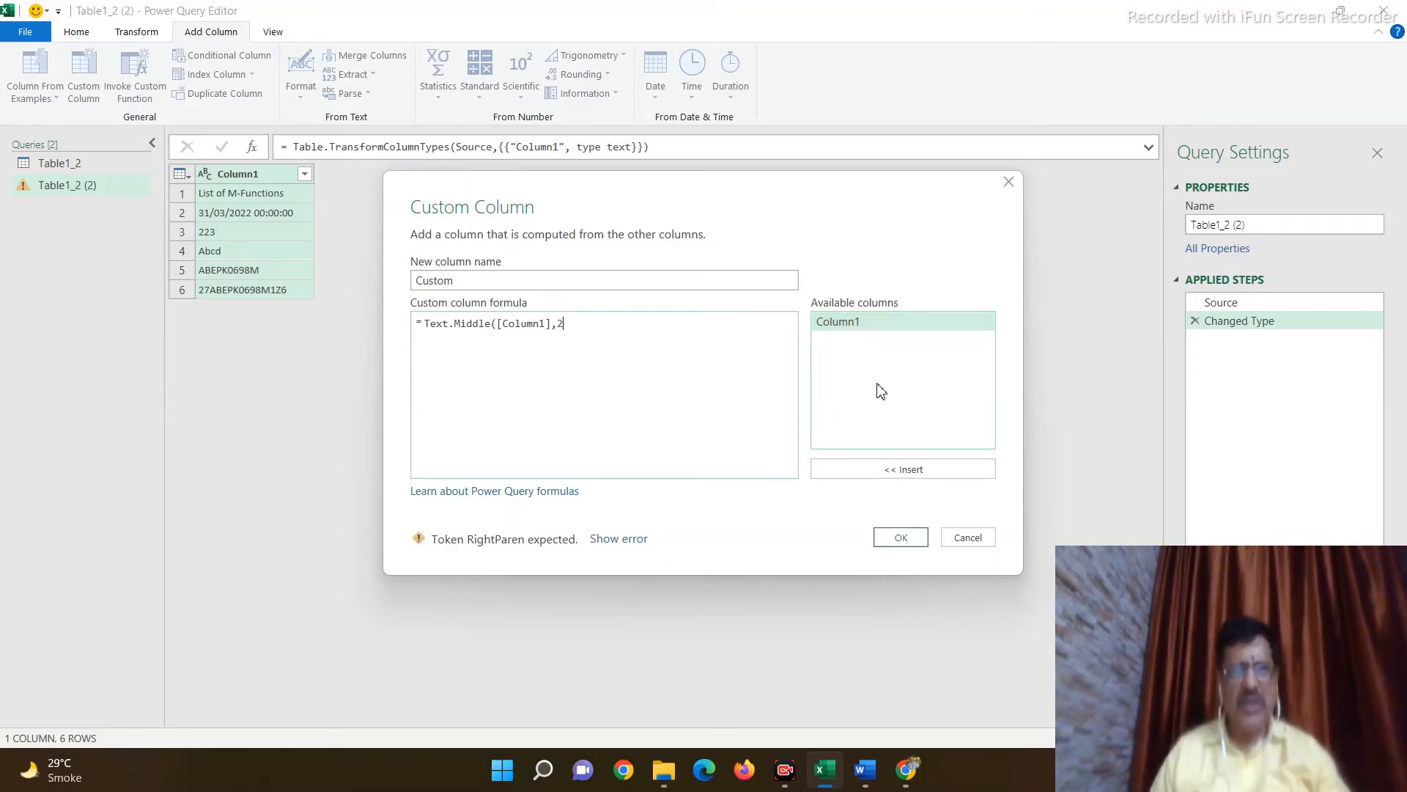
text(,)
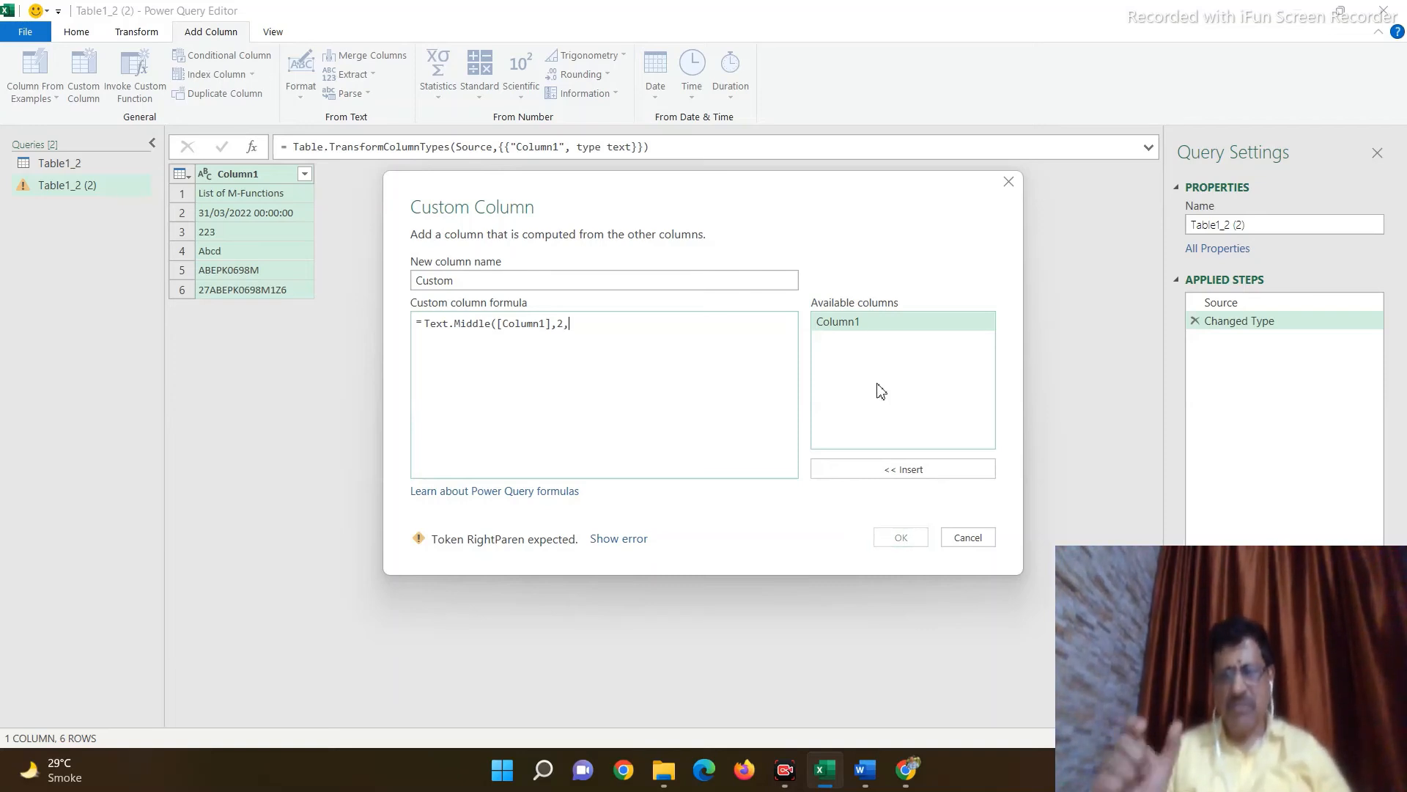
text(1)
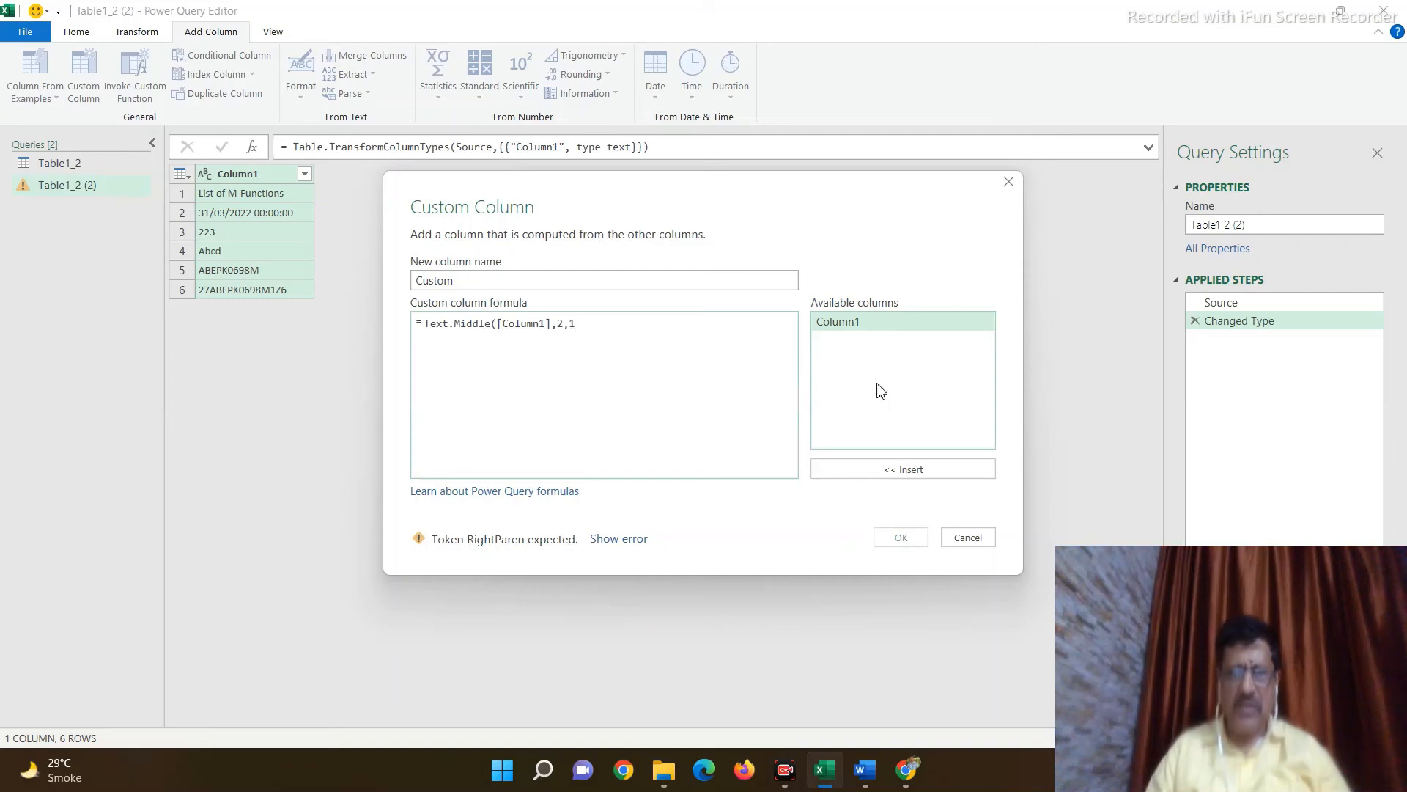
text(0))
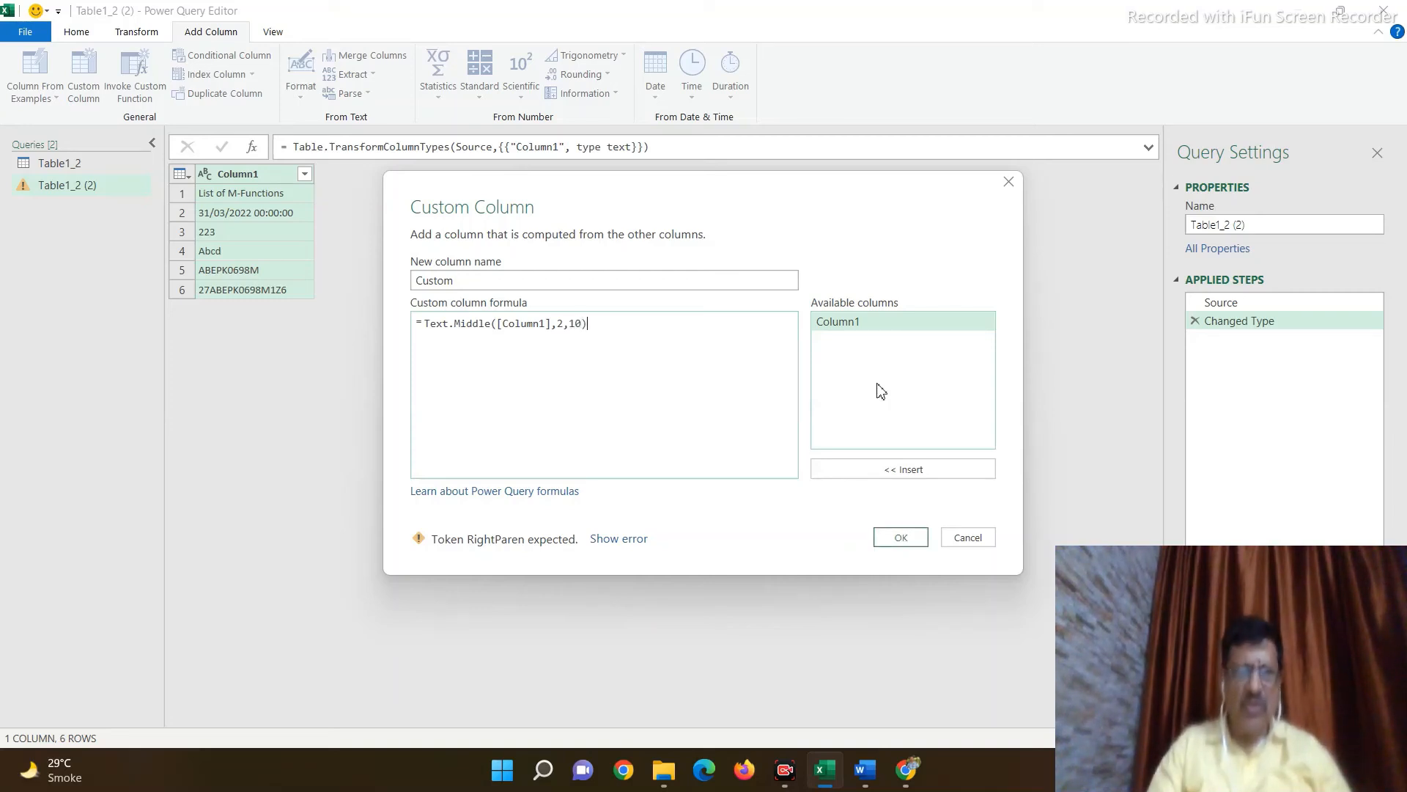
click(902, 538)
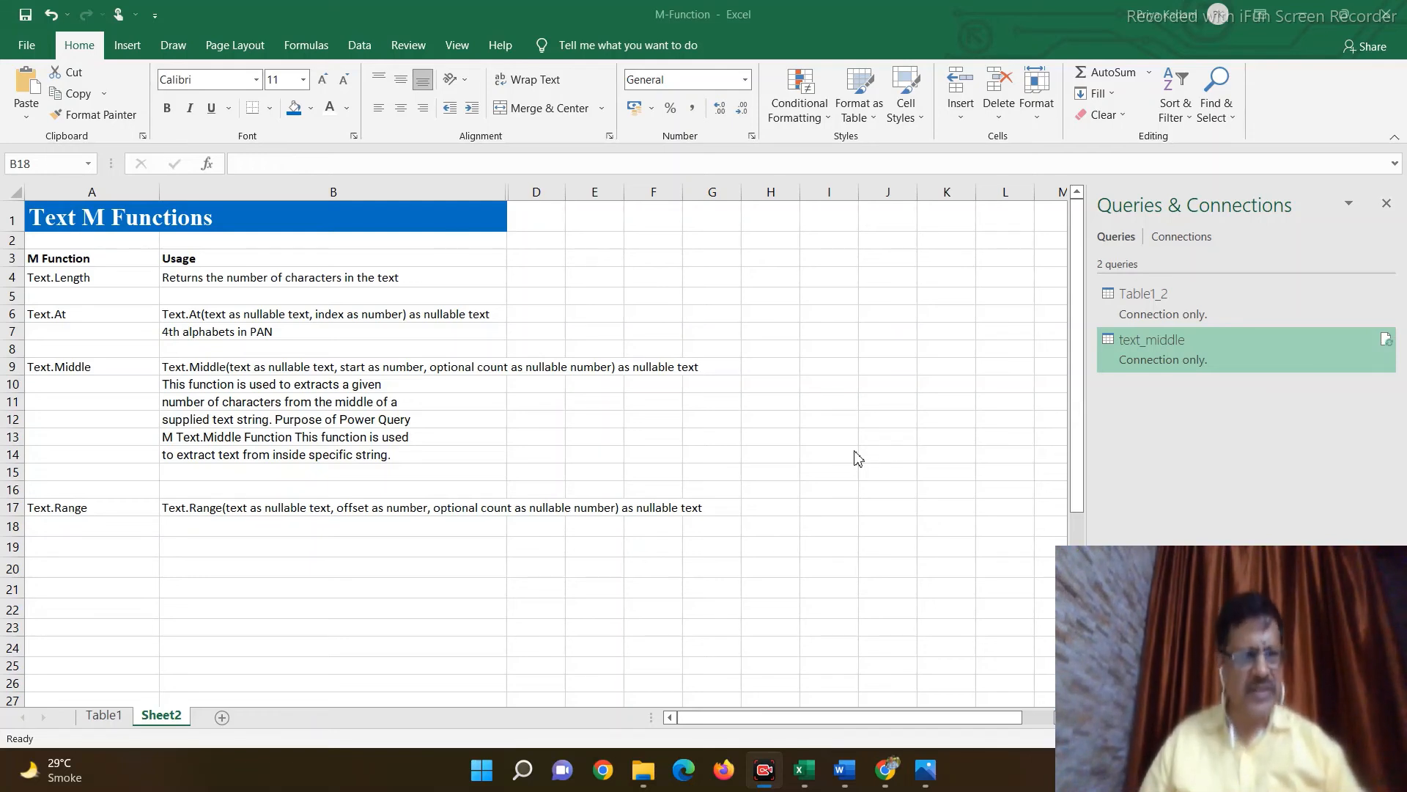
Step: Reopen the text_middle query in the Power Query Editor and add a custom column with the formula Text.Range([Column1],2,10)
click(1141, 345)
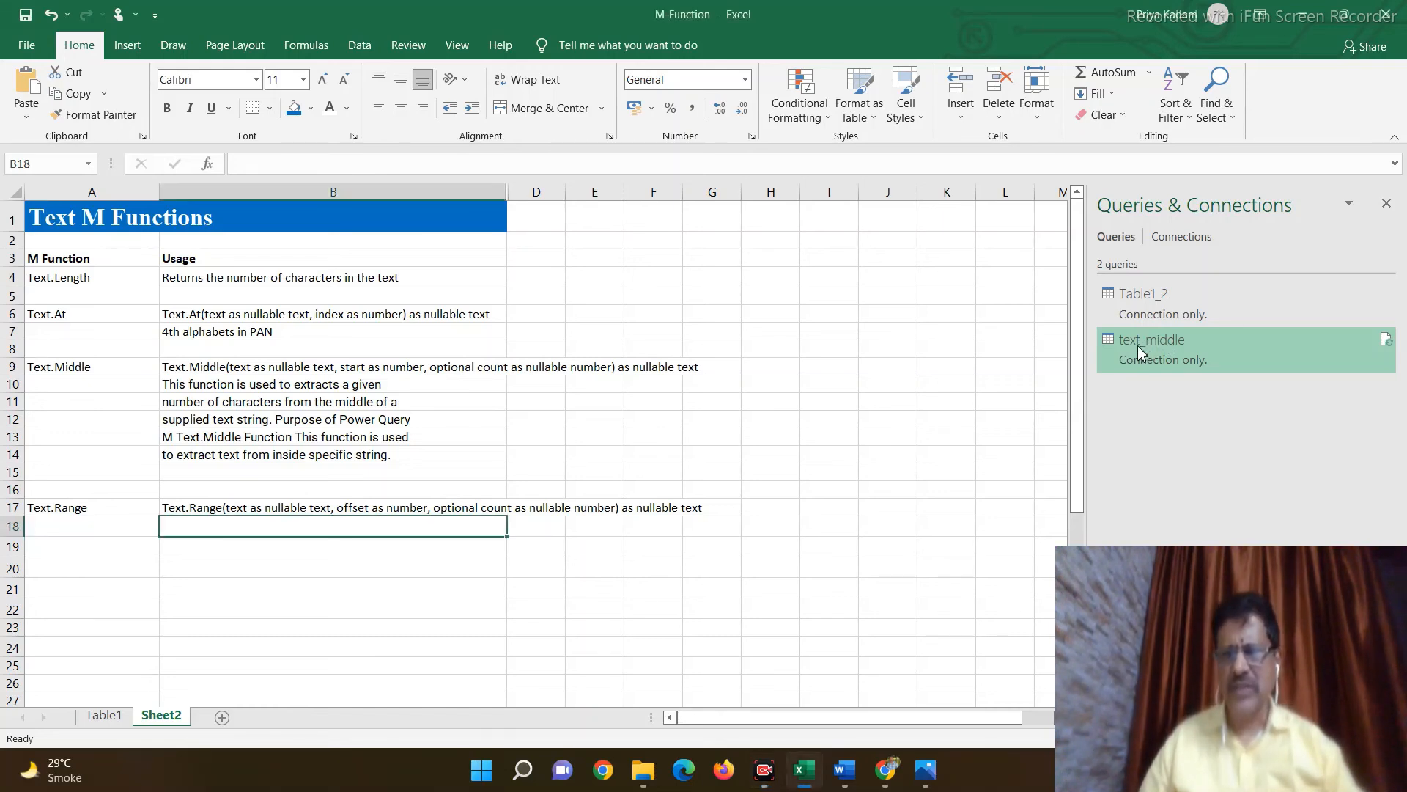
double_click(1189, 354)
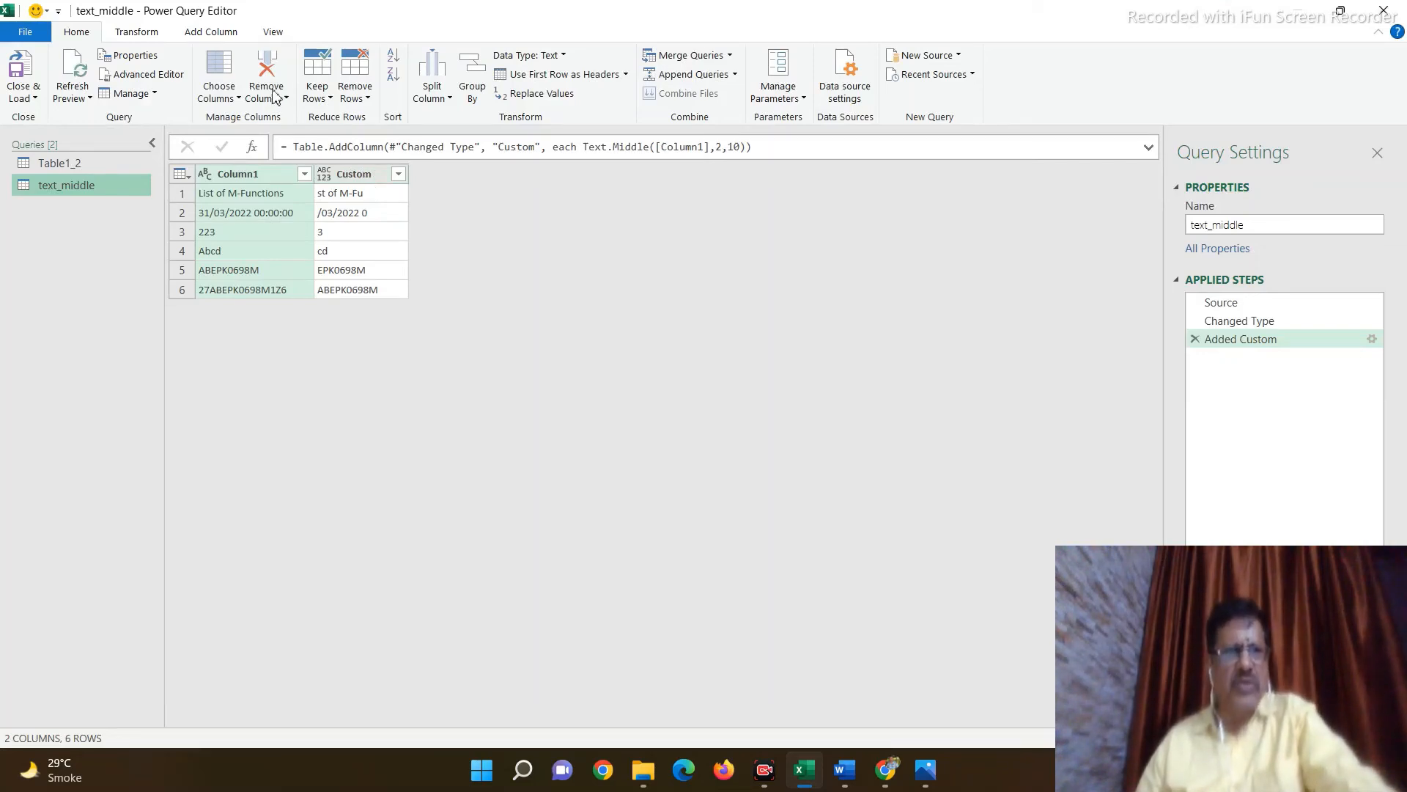
click(204, 36)
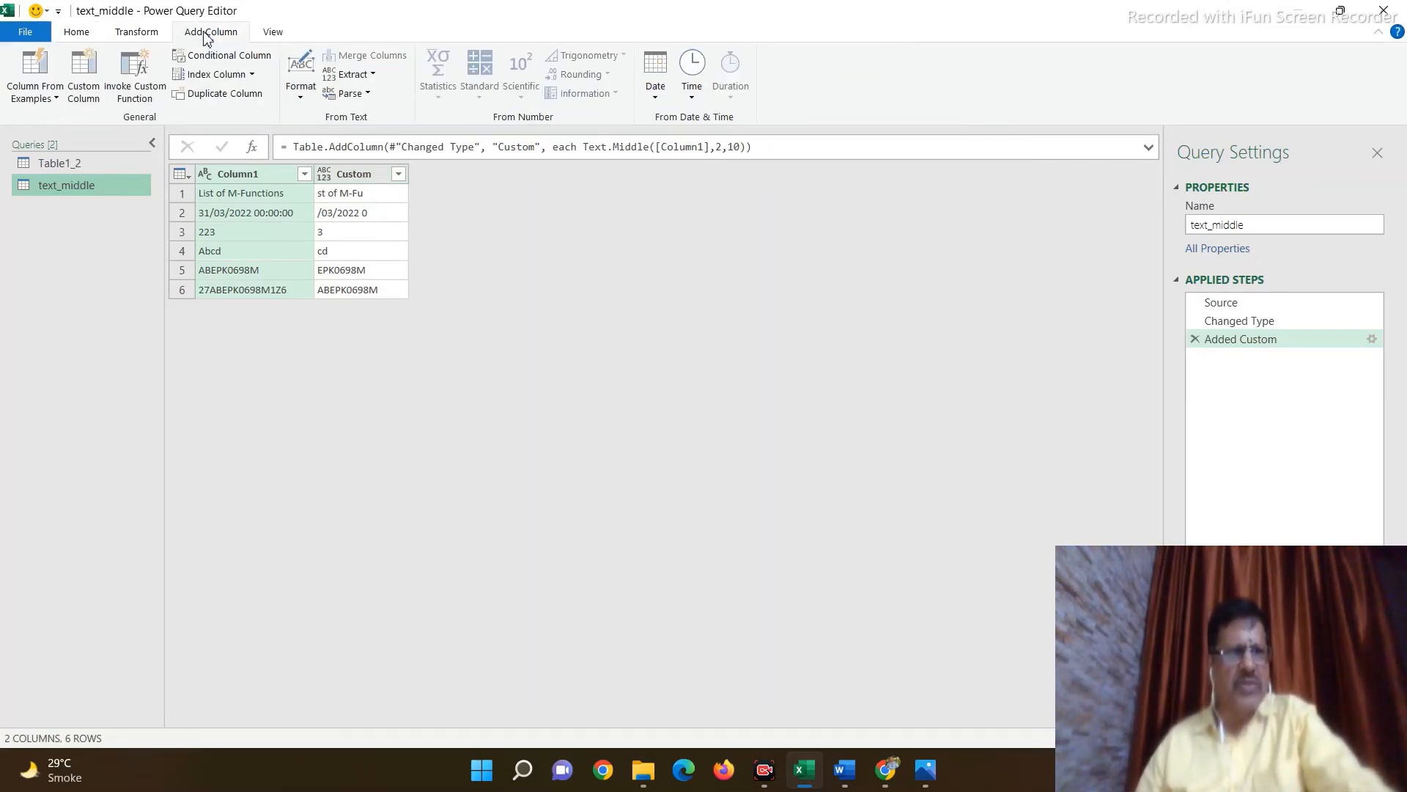
click(85, 77)
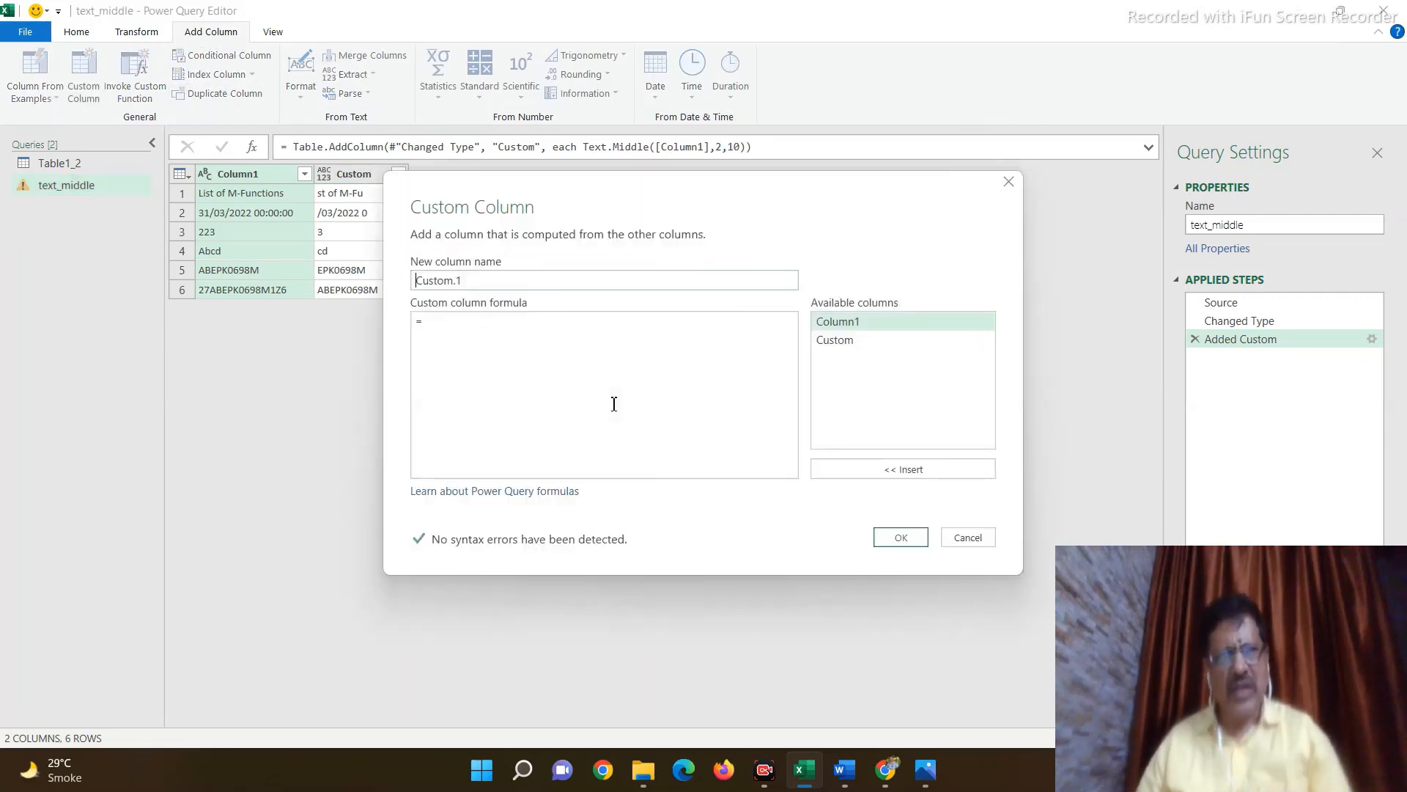
click(434, 321)
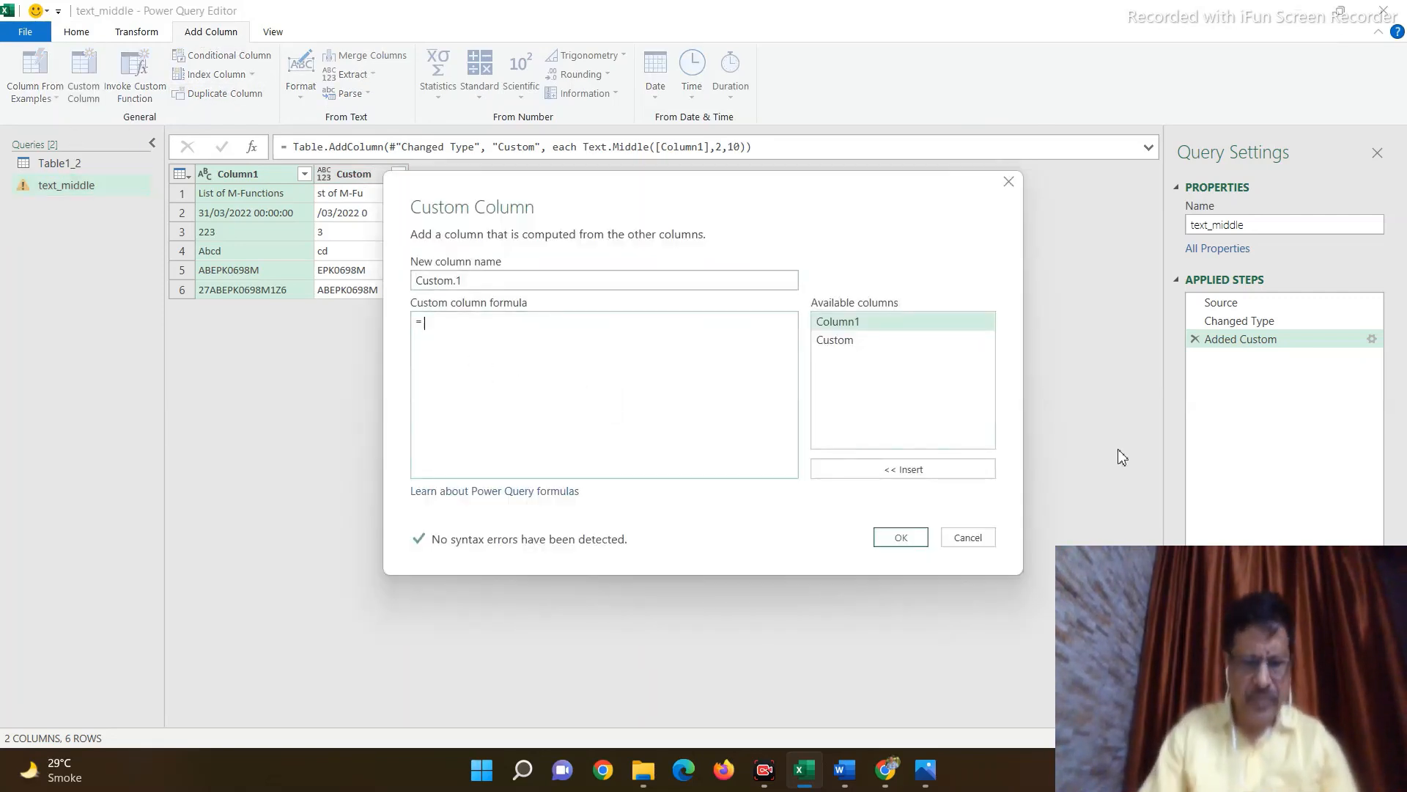
text(Text)
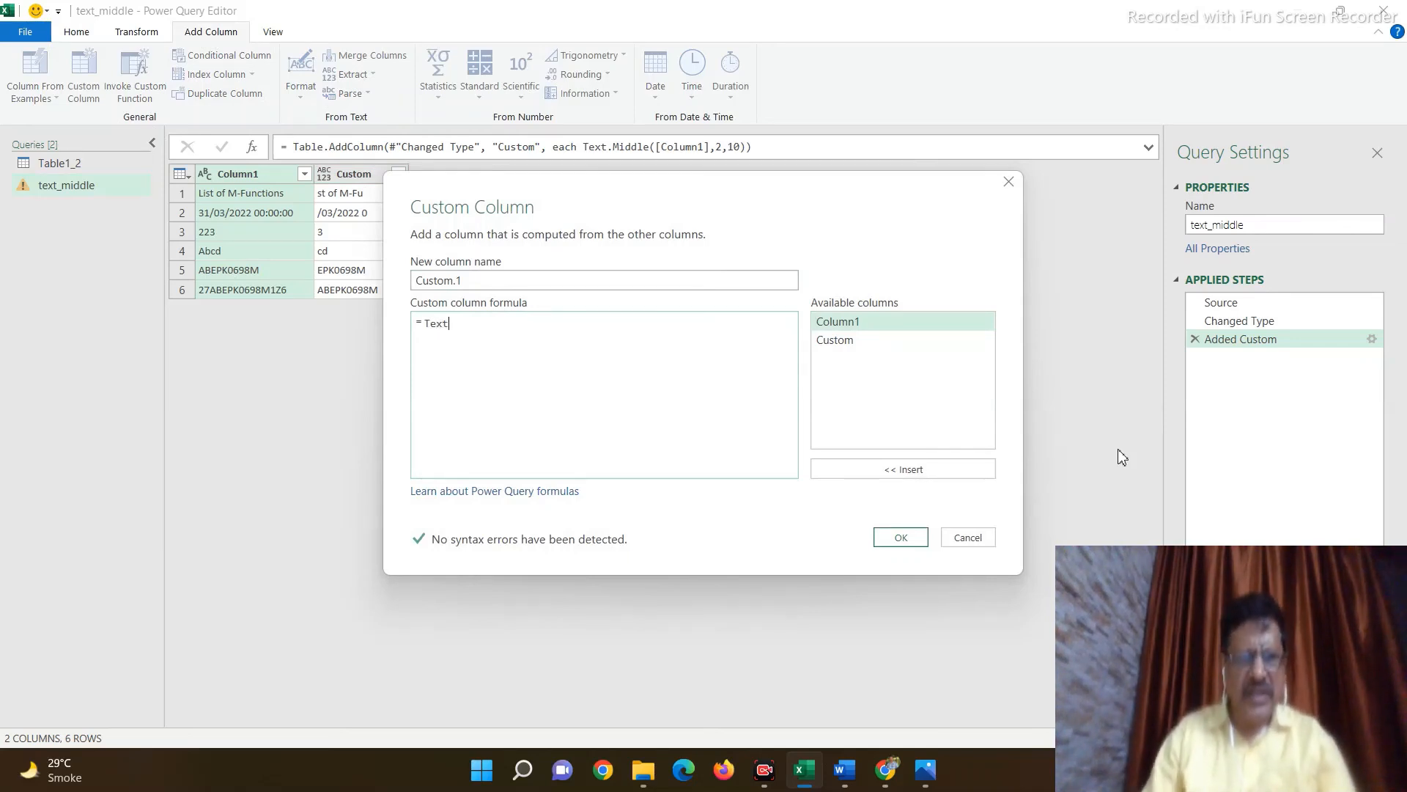
text(.Range)
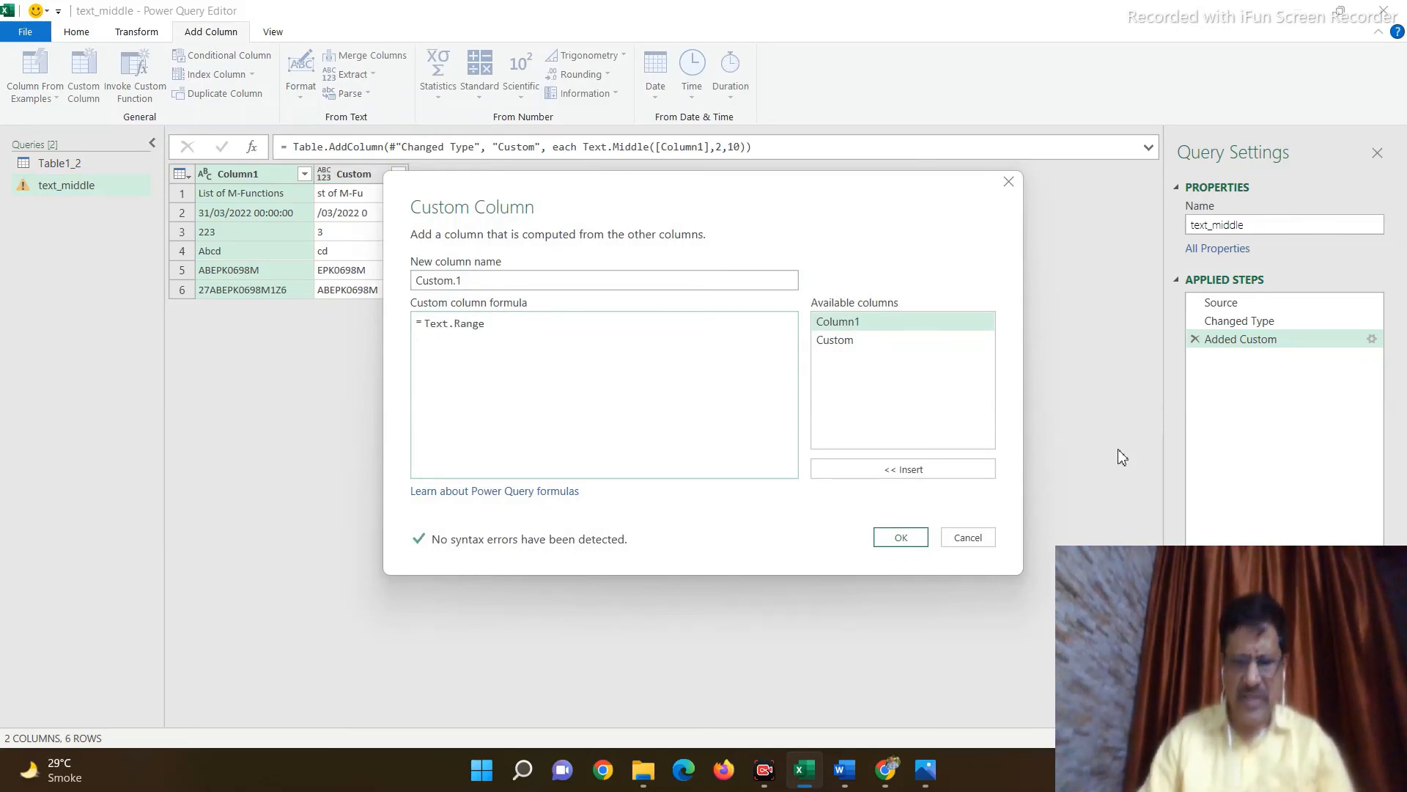
text(()
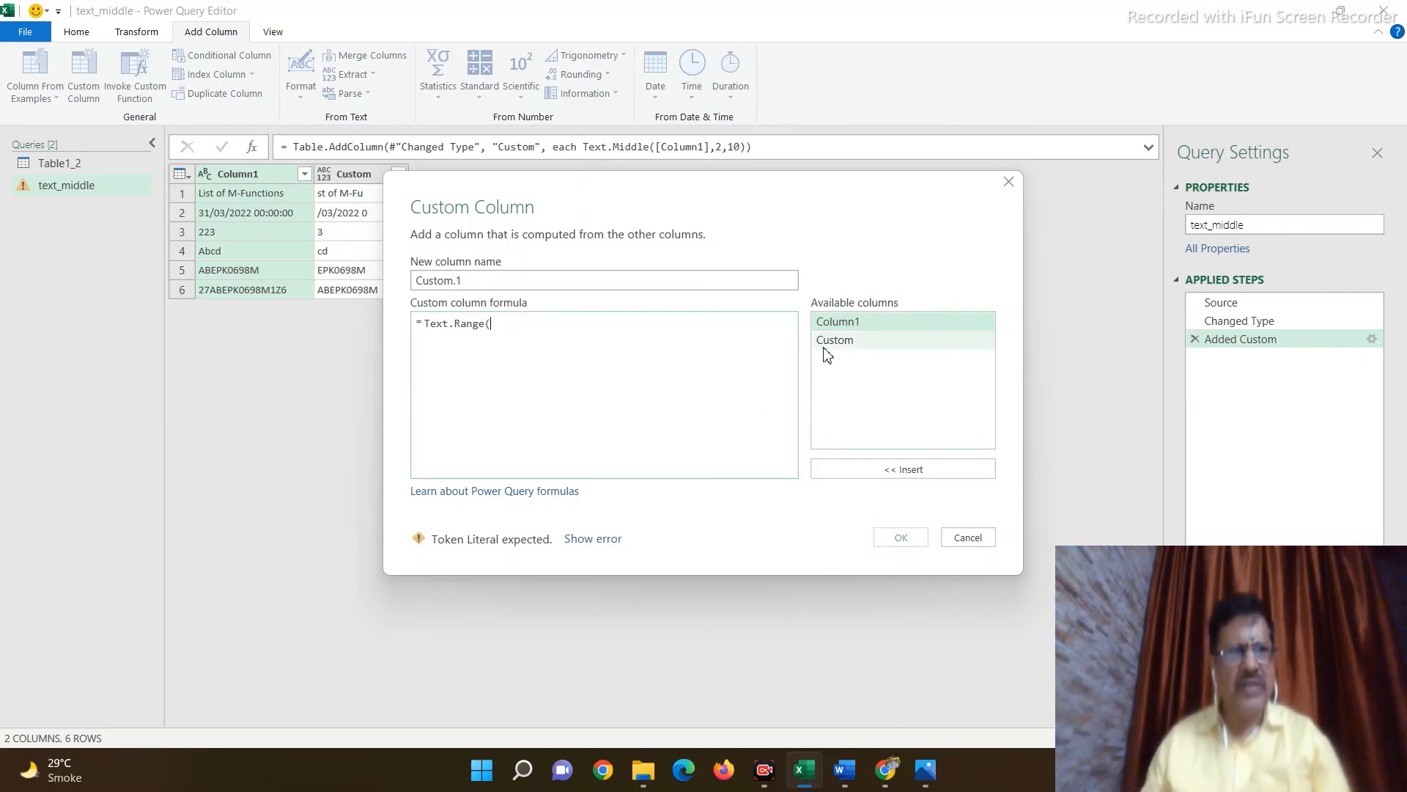
double_click(840, 324)
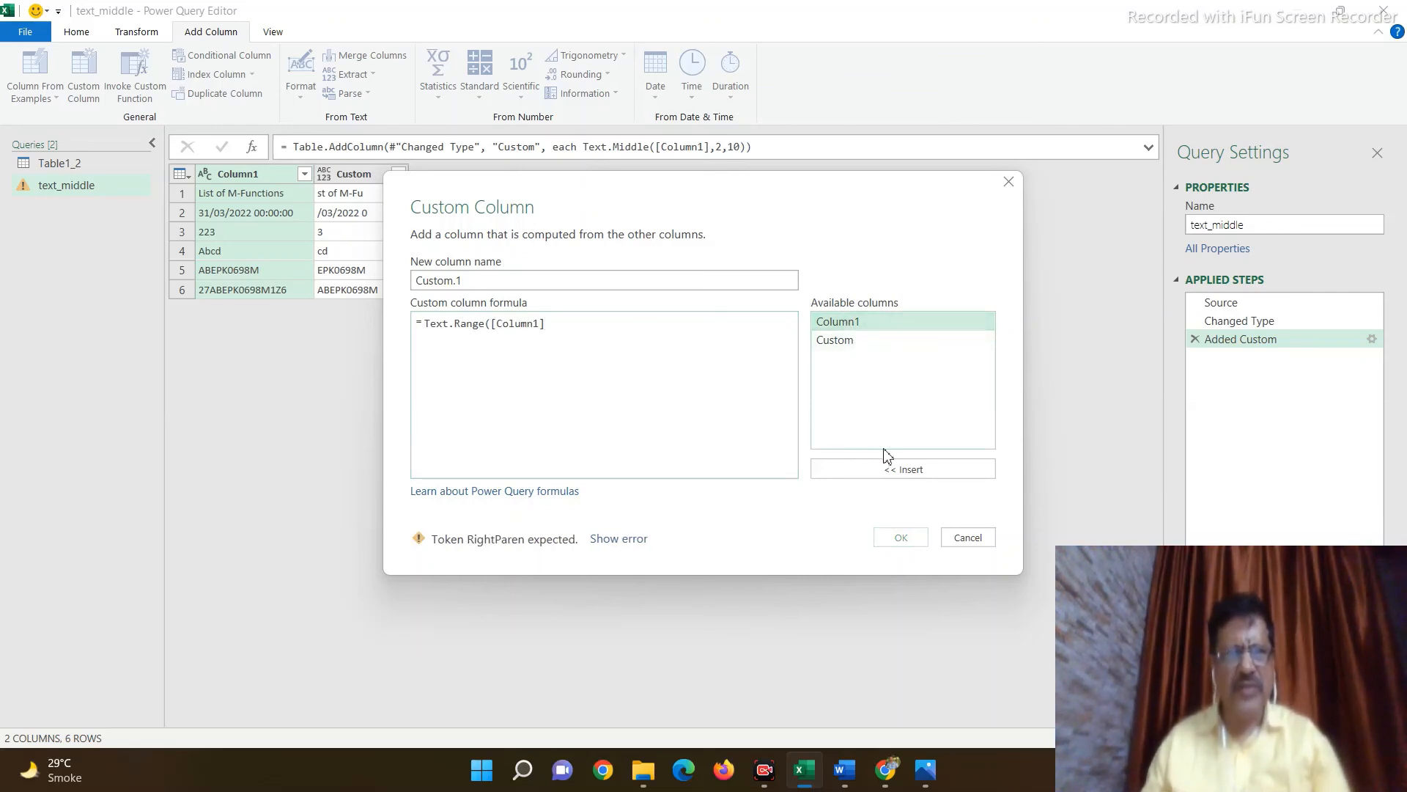
text(,)
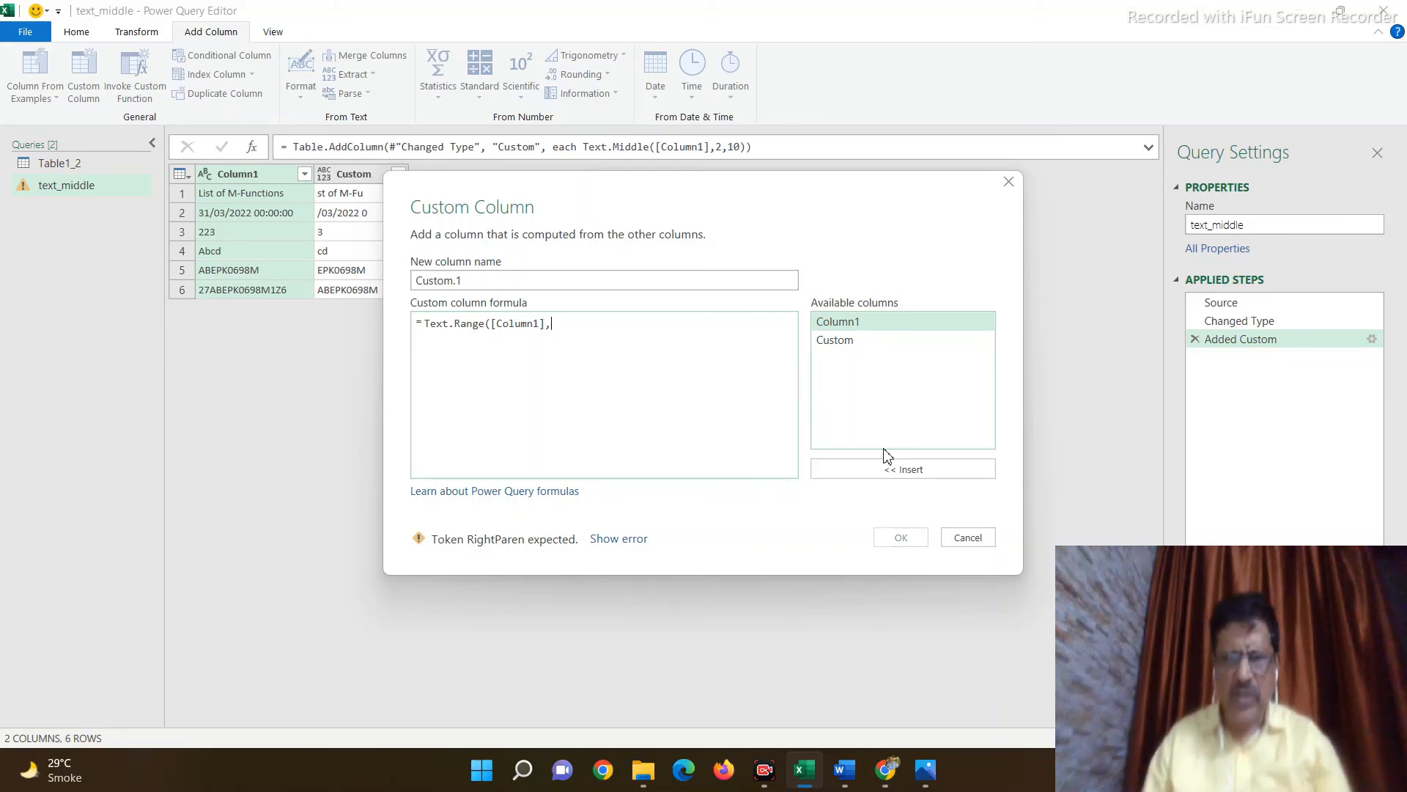
text(2,10)
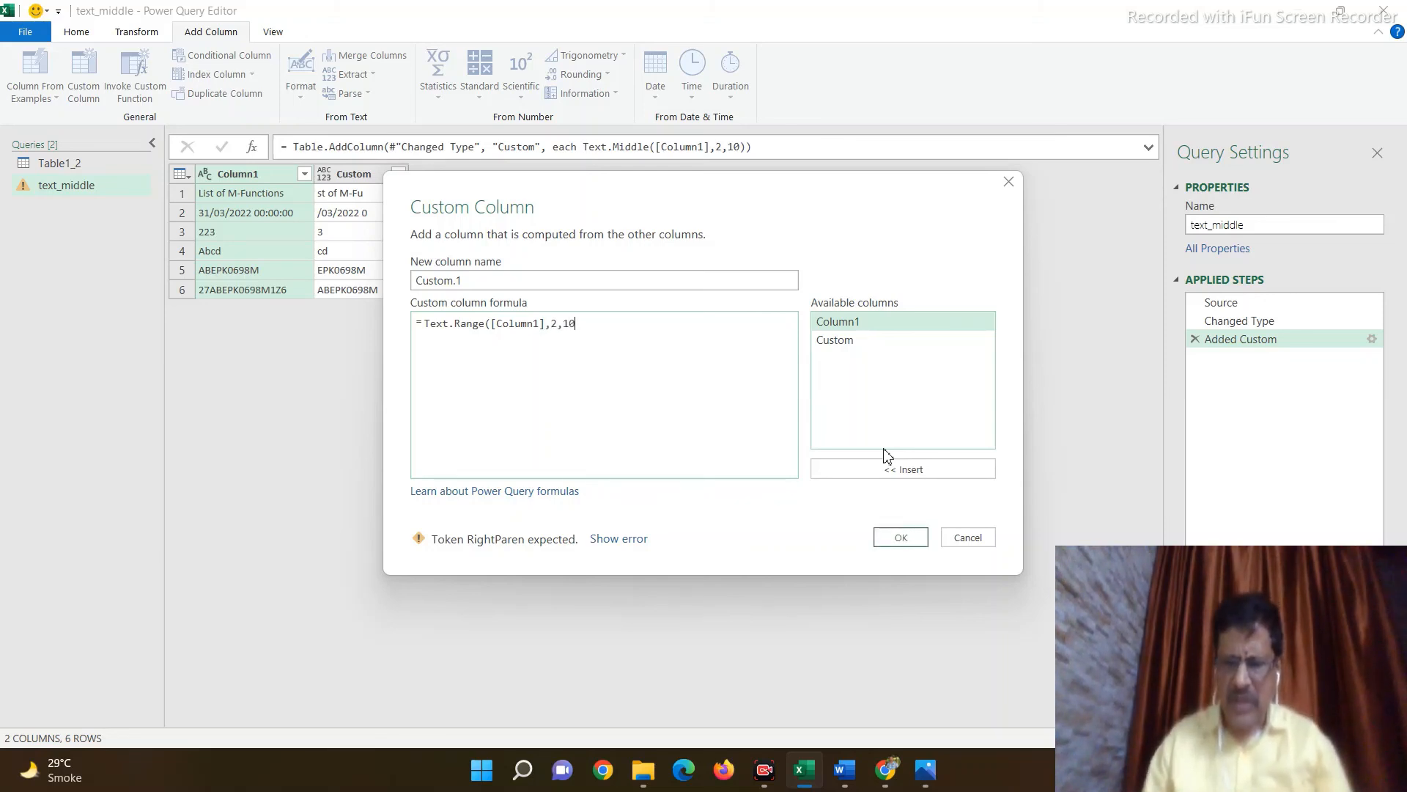
text())
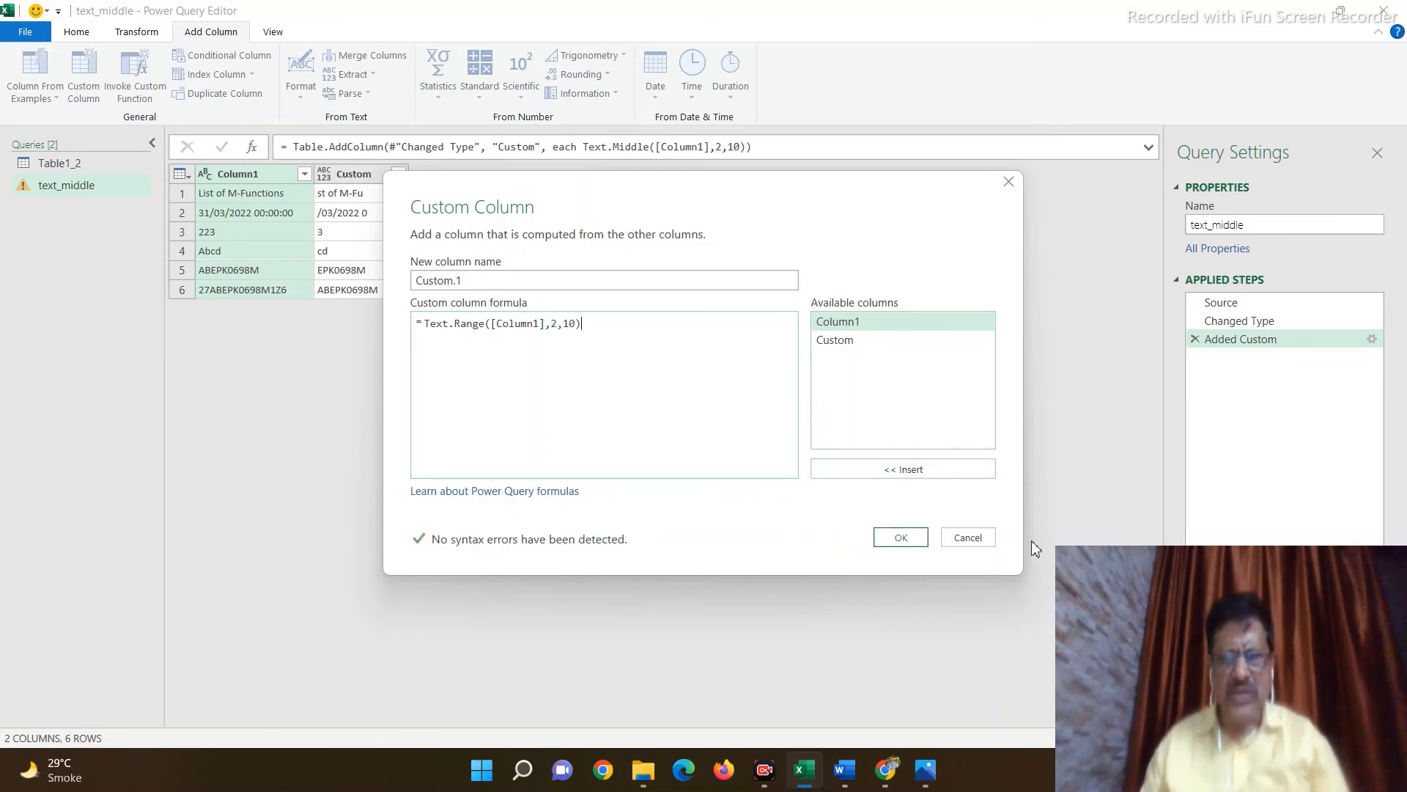
click(901, 538)
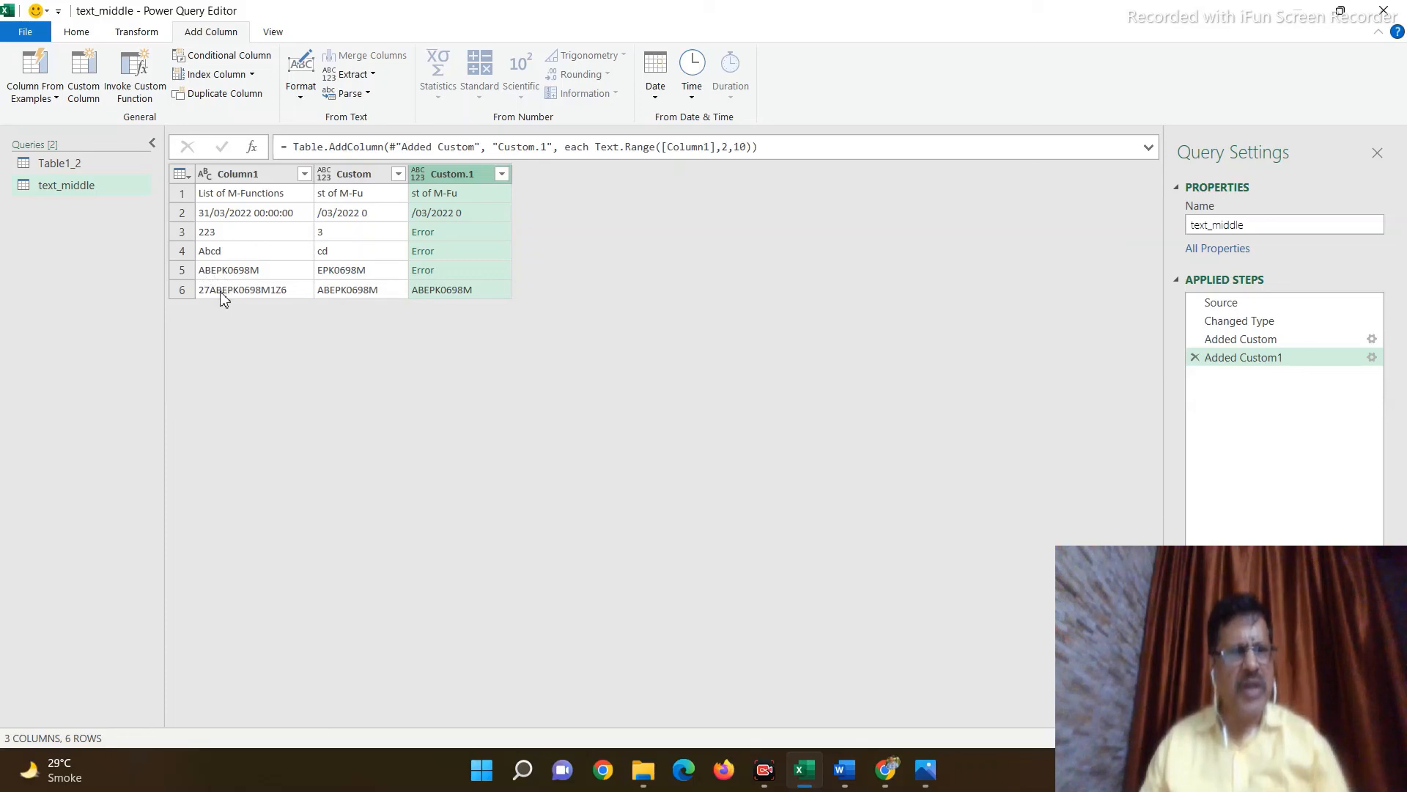
Step: Compare the Custom and Custom.1 results, inspect the error details in row 4 of Custom.1 and delete the resulting drill-down step
click(440, 291)
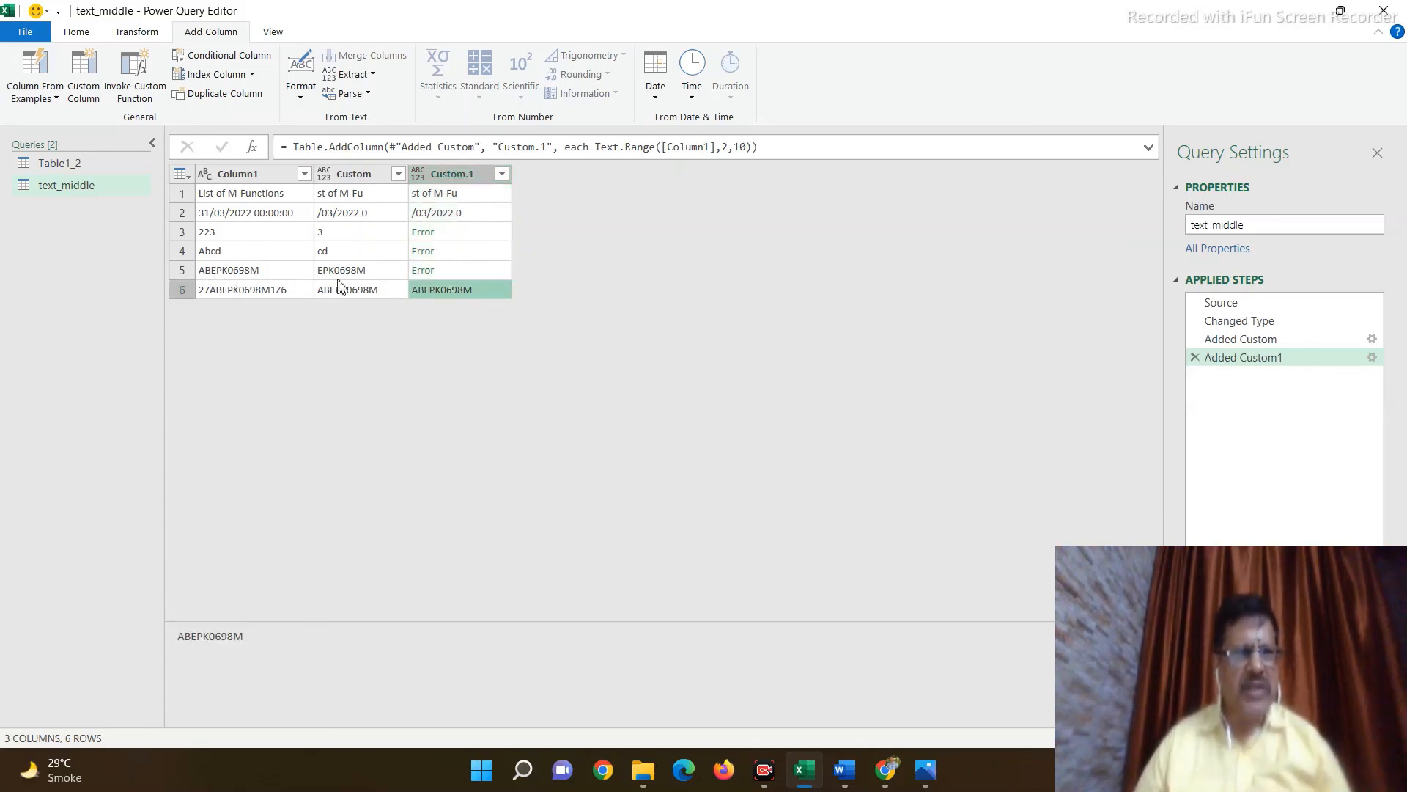
click(362, 272)
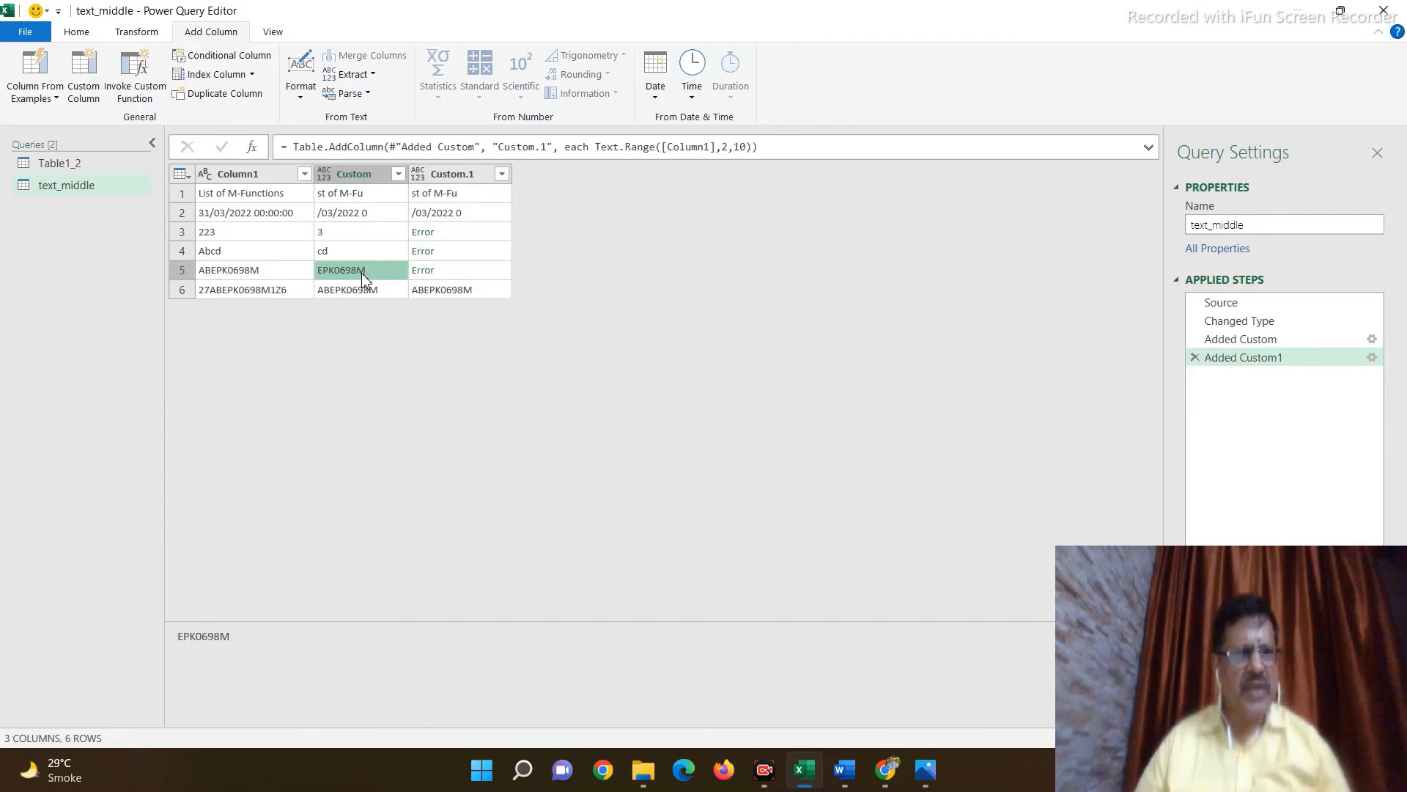
click(432, 254)
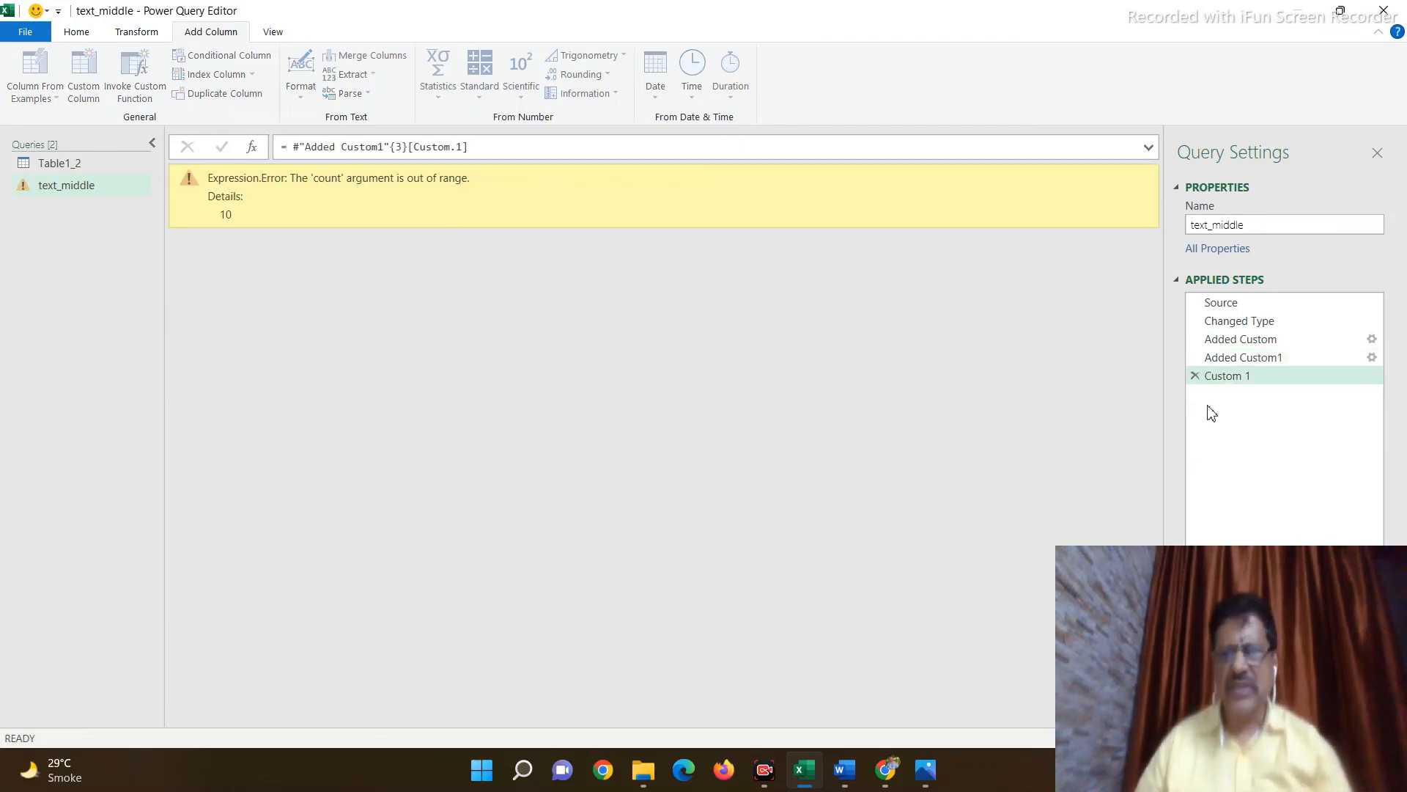
click(1195, 375)
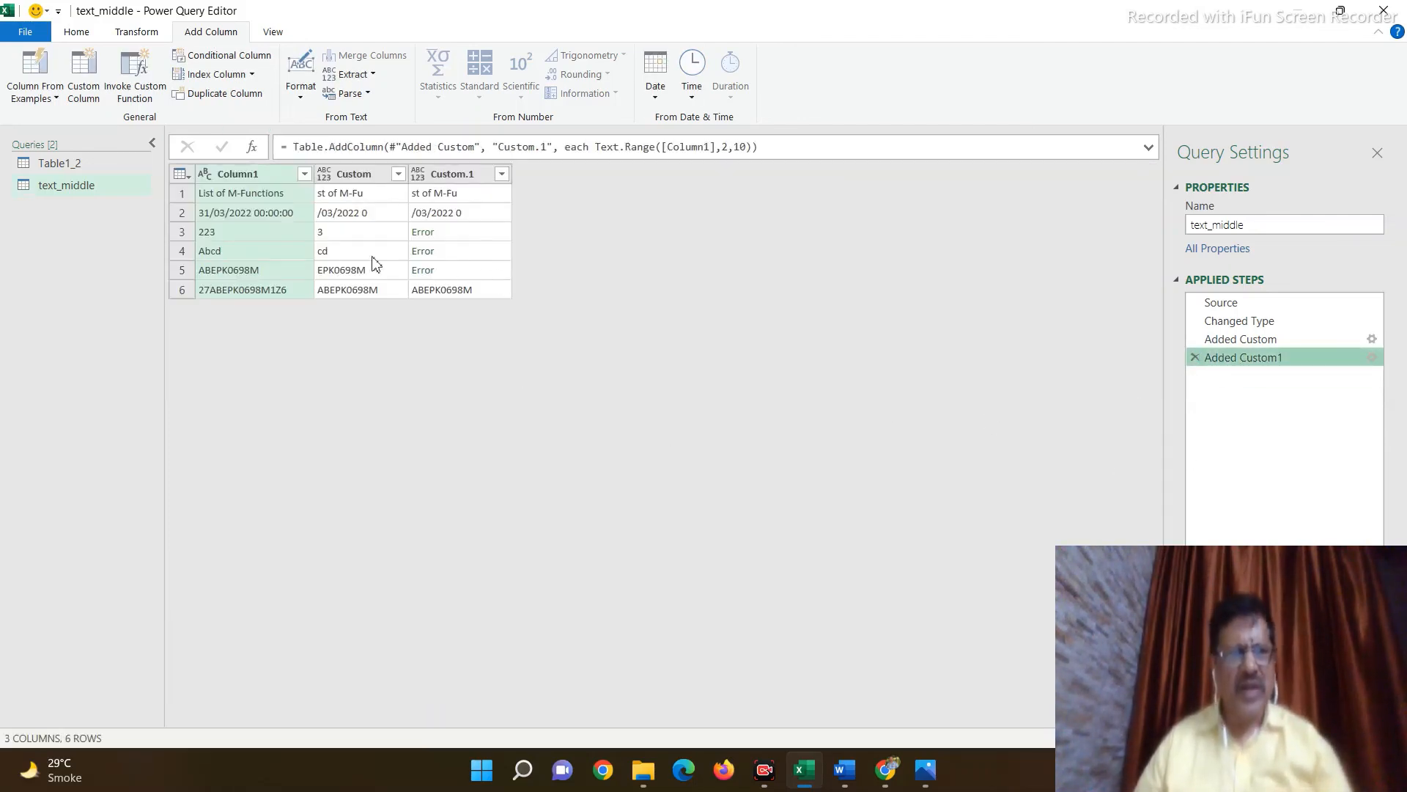